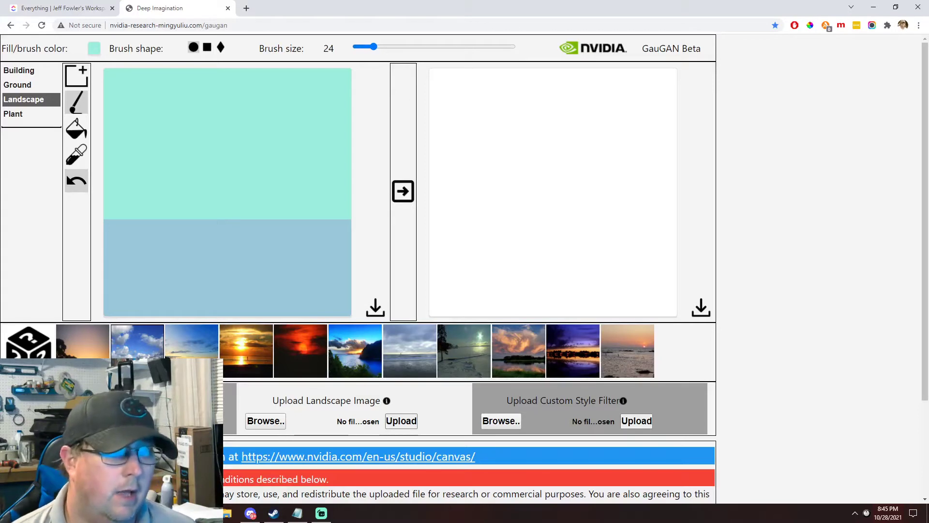
Step: Scroll down and tick the terms-and-conditions checkbox
left_click(257, 28)
left_click(769, 199)
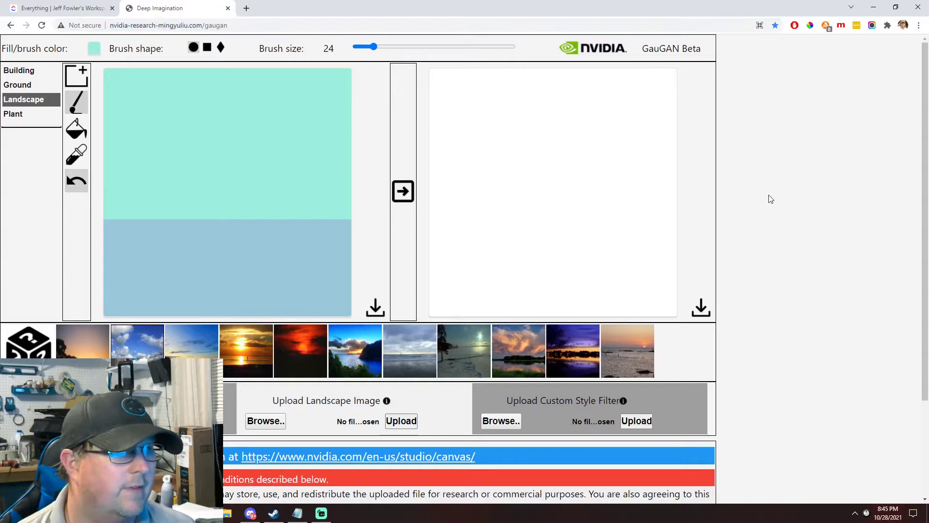
scroll(330, 394, "down", 3)
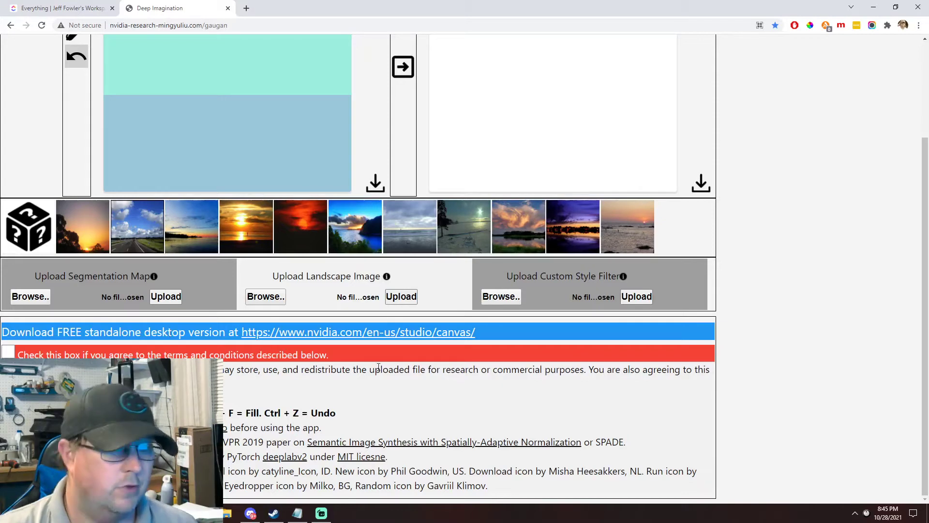
scroll(378, 367, "up", 2)
scroll(450, 339, "down", 2)
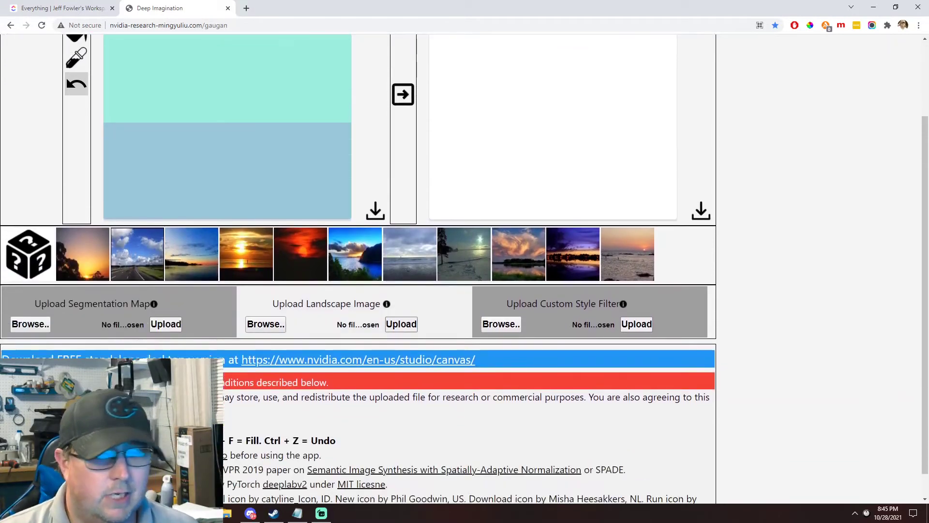
scroll(464, 266, "down", 1)
left_click(8, 352)
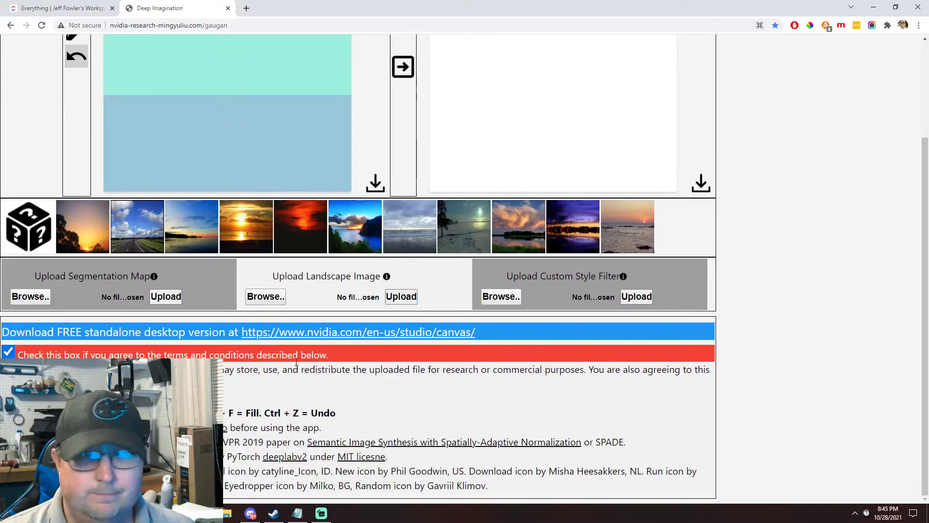
Step: Render the sky-and-sea sketch into a dusk ocean image, generating it twice
scroll(357, 369, "up", 3)
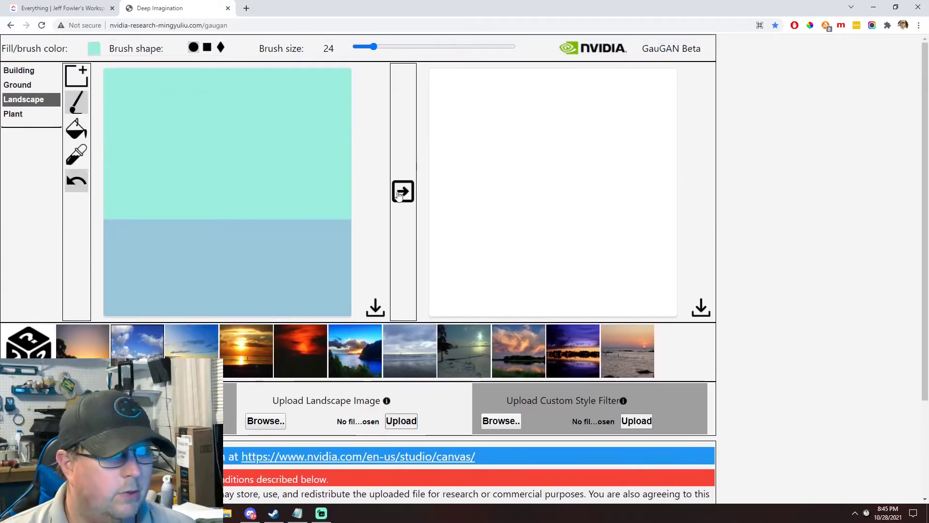
left_click(399, 192)
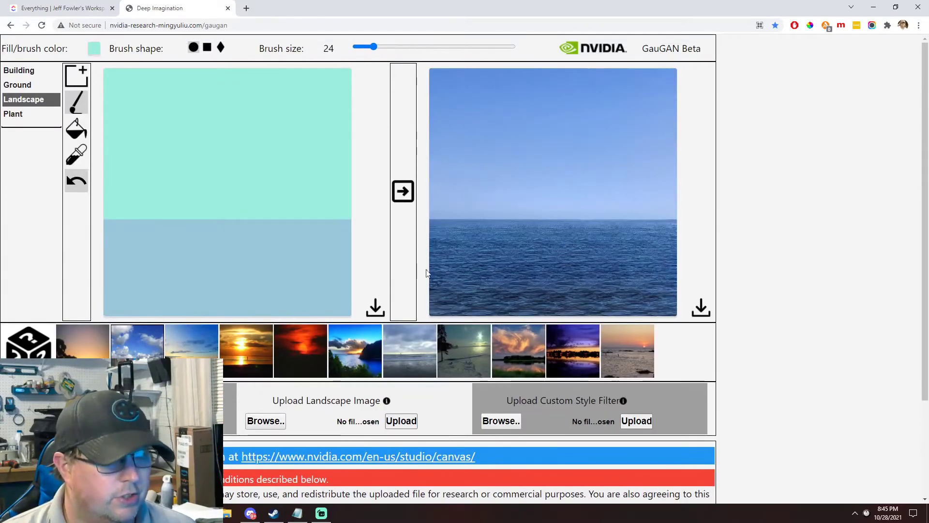
left_click(400, 193)
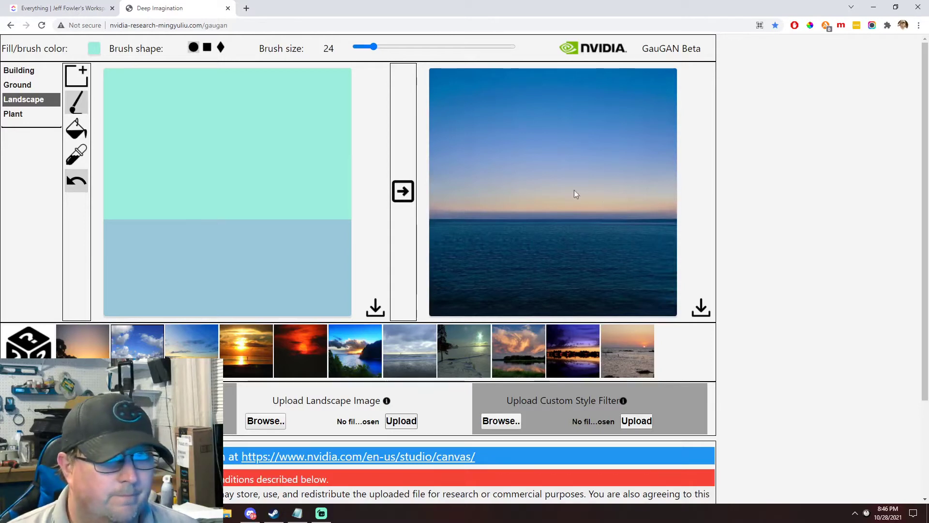
Step: Paint two Hill shapes at the left and right horizon and render them as grassy headlands
mouse_move(21, 100)
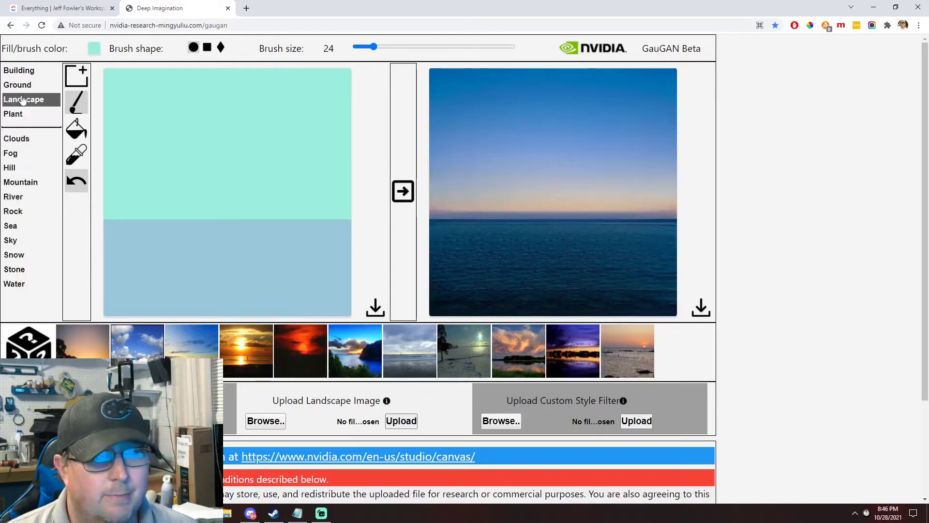
left_click(12, 168)
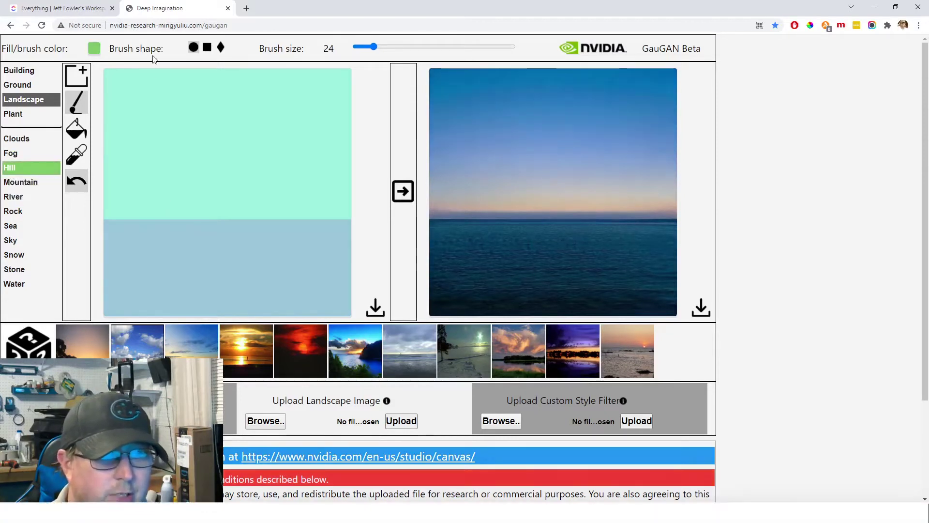
mouse_move(153, 218)
left_mouse_down()
mouse_move(102, 219)
mouse_move(120, 208)
mouse_move(193, 220)
mouse_move(136, 218)
mouse_move(187, 211)
mouse_move(156, 197)
mouse_move(101, 213)
mouse_move(155, 192)
left_mouse_up()
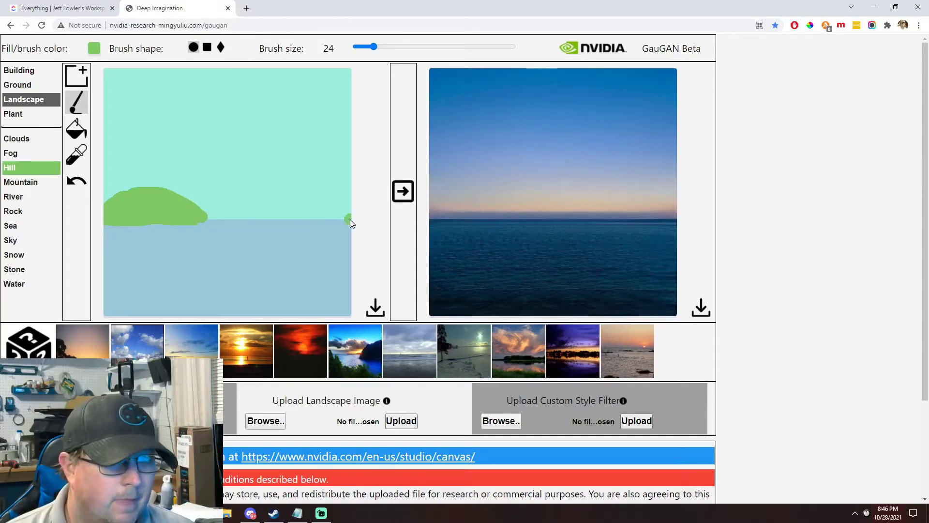
mouse_move(296, 201)
left_mouse_down()
mouse_move(353, 207)
mouse_move(286, 212)
mouse_move(323, 211)
left_mouse_up()
left_click(403, 192)
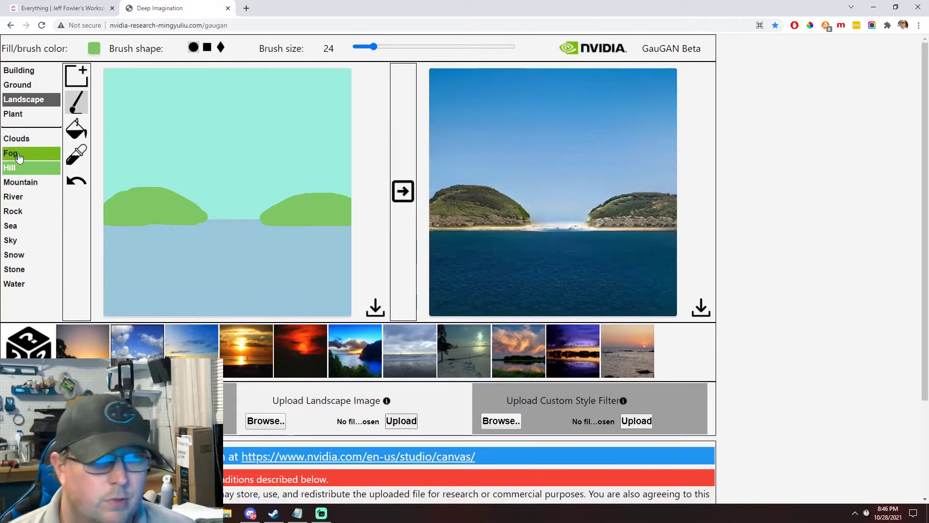
Step: Paint square-brush Clouds across the top-left and top-right sky and render them
left_click(18, 139)
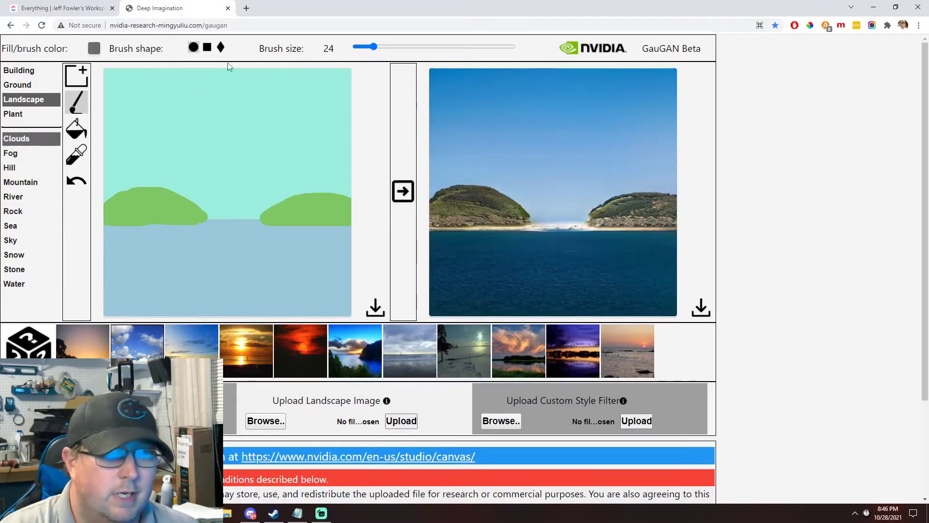
left_click(208, 48)
mouse_move(121, 92)
left_mouse_down()
mouse_move(177, 94)
mouse_move(149, 93)
left_mouse_up()
mouse_move(290, 95)
left_mouse_down()
mouse_move(311, 89)
mouse_move(290, 80)
mouse_move(341, 79)
mouse_move(295, 66)
left_mouse_up()
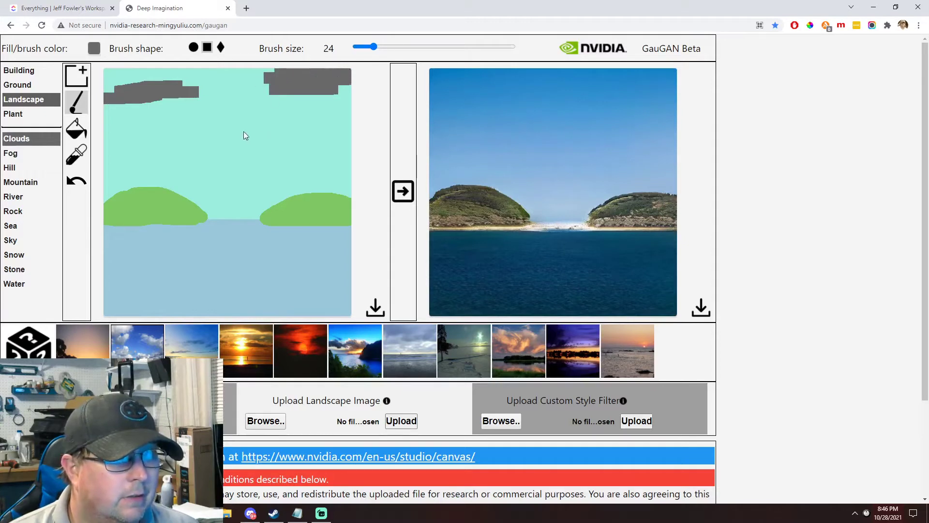
left_click(395, 186)
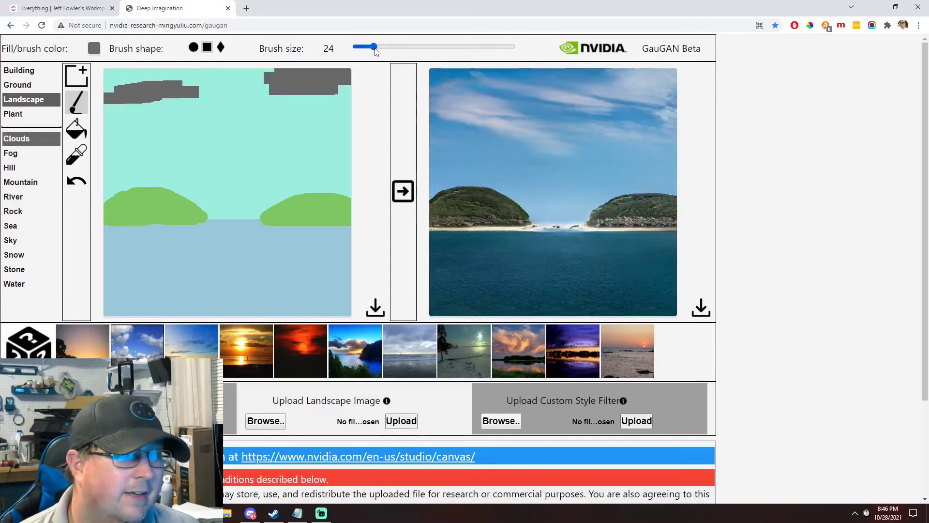
Step: Add small cloud dabs across the upper sky with brush size 14 and re-render
left_click_drag(373, 47, 365, 47)
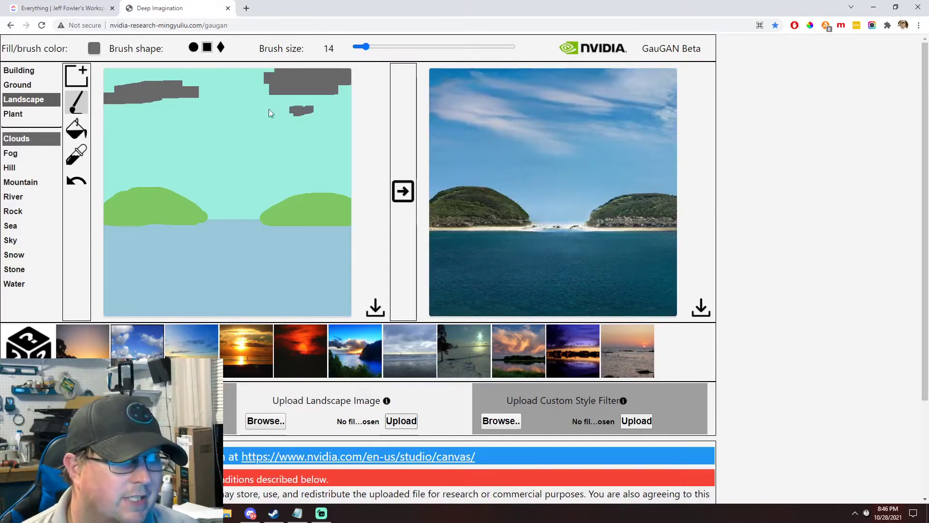
left_click(239, 105)
left_click_drag(266, 107, 224, 92)
left_click_drag(226, 77, 216, 77)
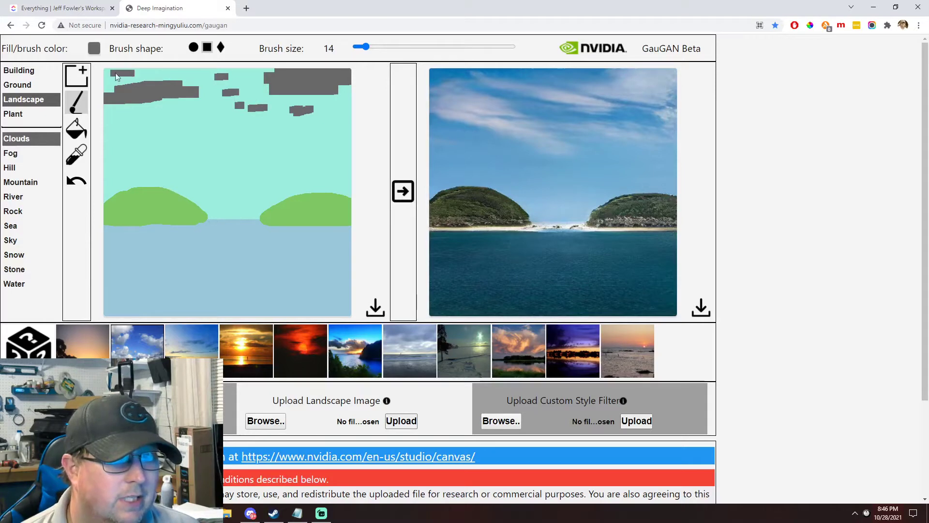
left_click(402, 192)
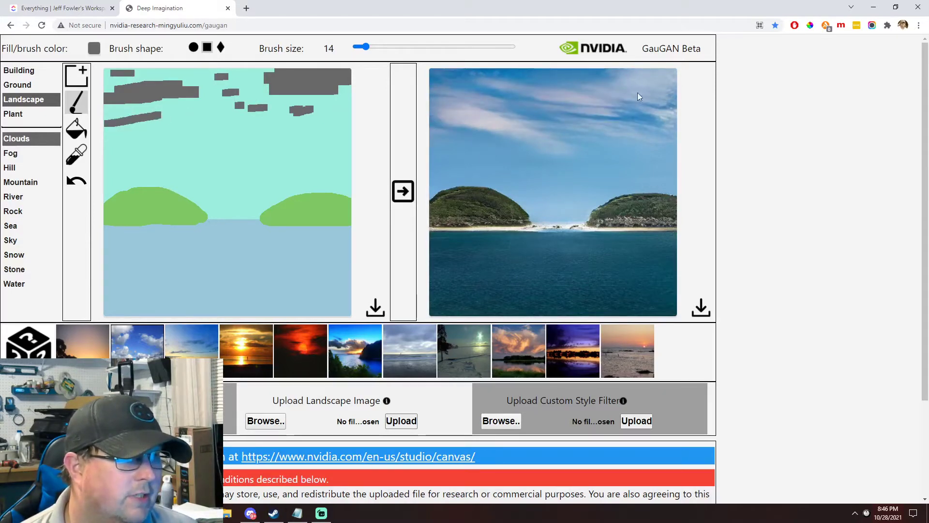
left_click(18, 156)
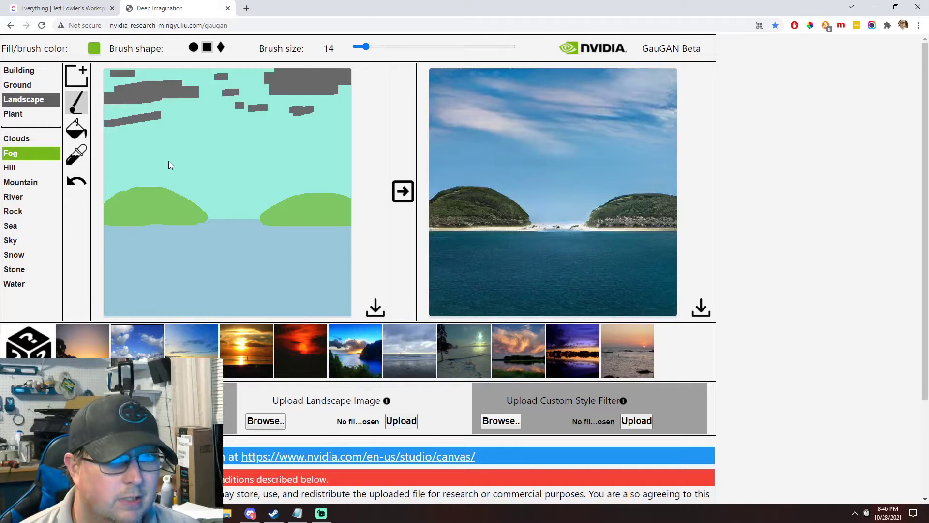
mouse_move(155, 159)
left_mouse_down()
mouse_move(321, 170)
mouse_move(227, 128)
left_mouse_up()
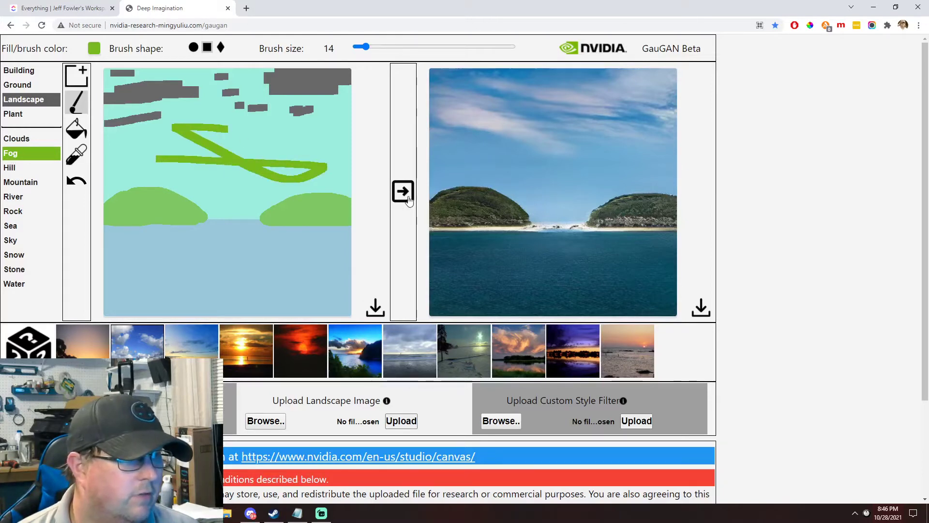
left_click(408, 200)
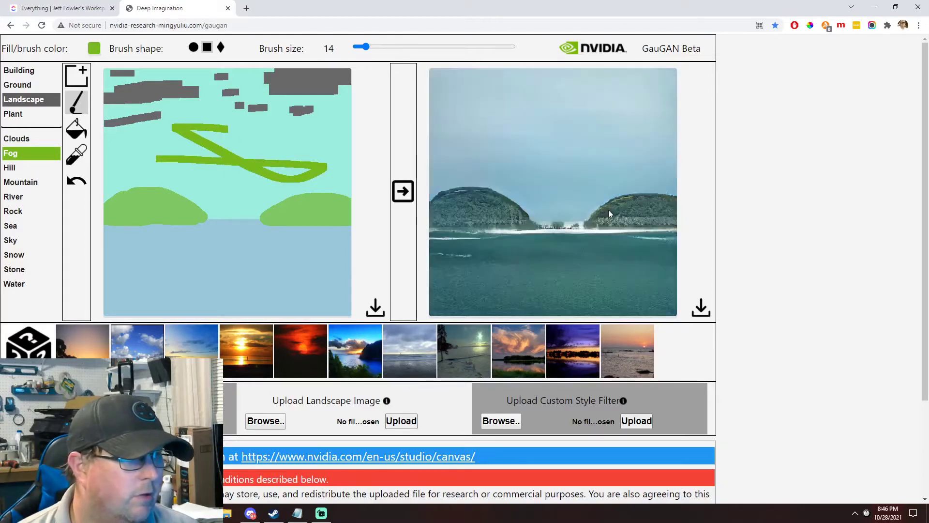
left_click(75, 184)
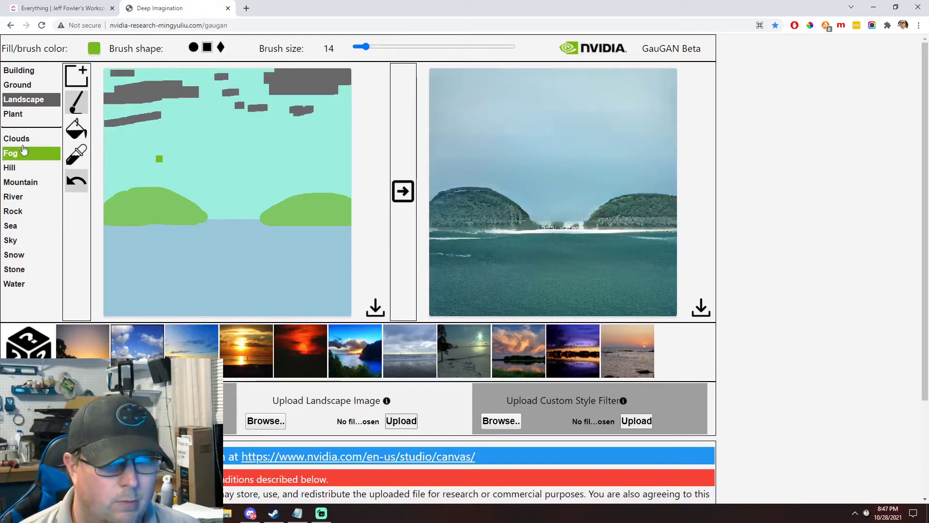
left_click(10, 240)
left_click(158, 159)
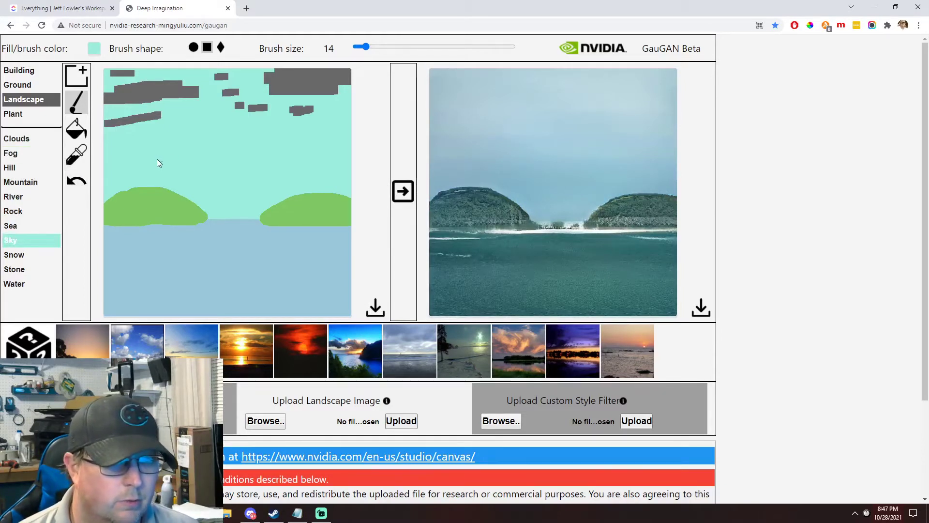
left_click(402, 191)
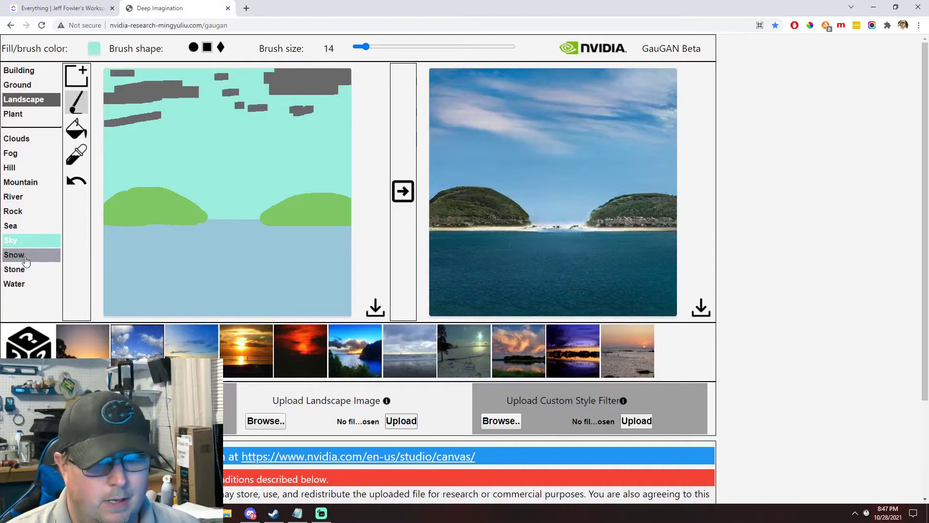
Step: Outline and fill a Mountain shape on the right hill with a diamond brush
left_click(20, 182)
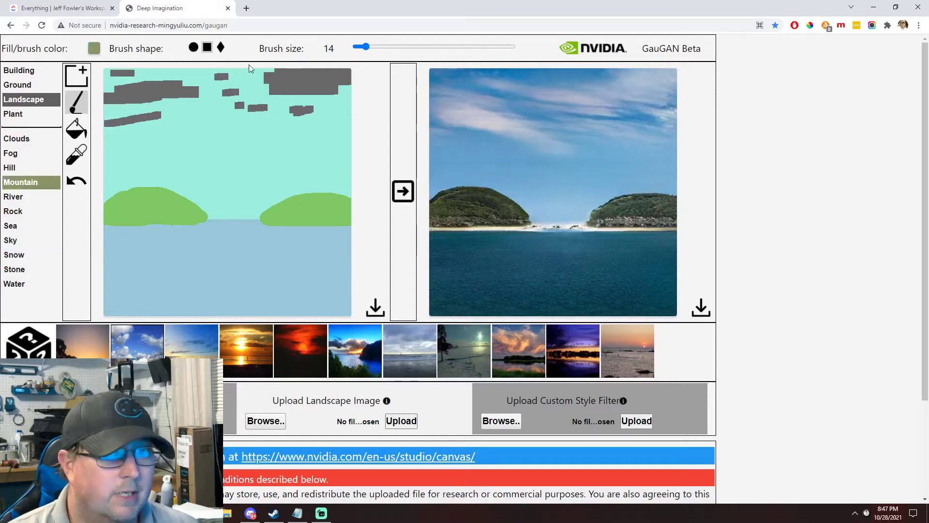
left_click(221, 47)
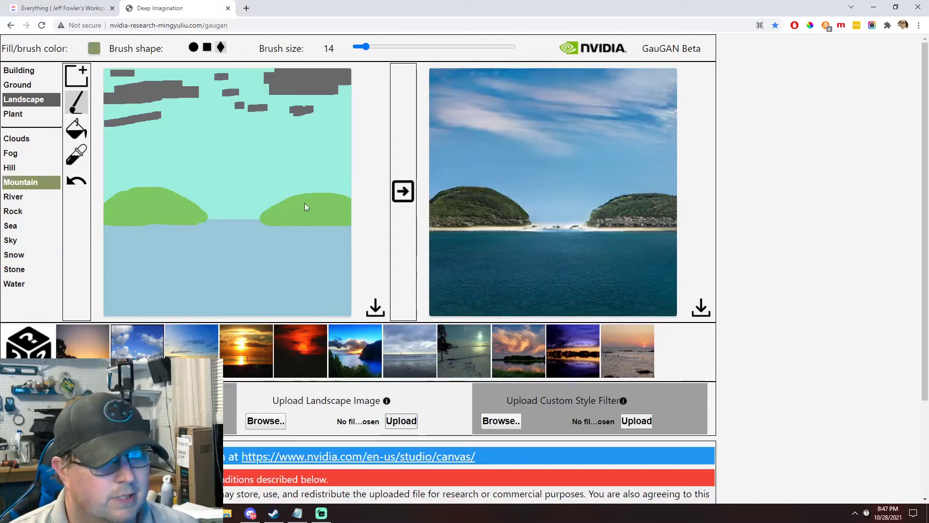
mouse_move(333, 195)
left_mouse_down()
mouse_move(324, 179)
mouse_move(312, 191)
mouse_move(322, 193)
mouse_move(302, 193)
mouse_move(311, 179)
left_mouse_up()
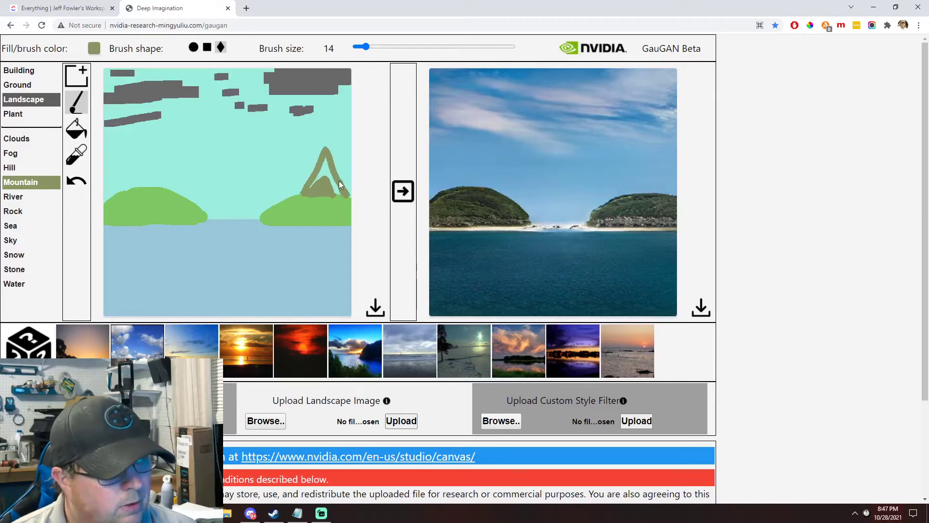
mouse_move(317, 182)
left_mouse_down()
mouse_move(326, 168)
mouse_move(342, 201)
left_mouse_up()
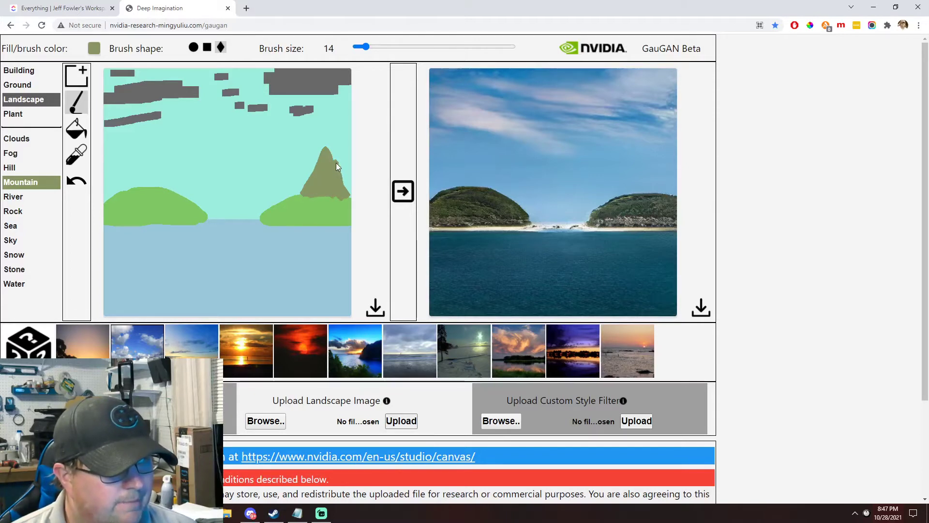
Step: Round off the right mountain's peak, render it, and paint Sky over its pointed tip
left_click_drag(327, 151, 303, 186)
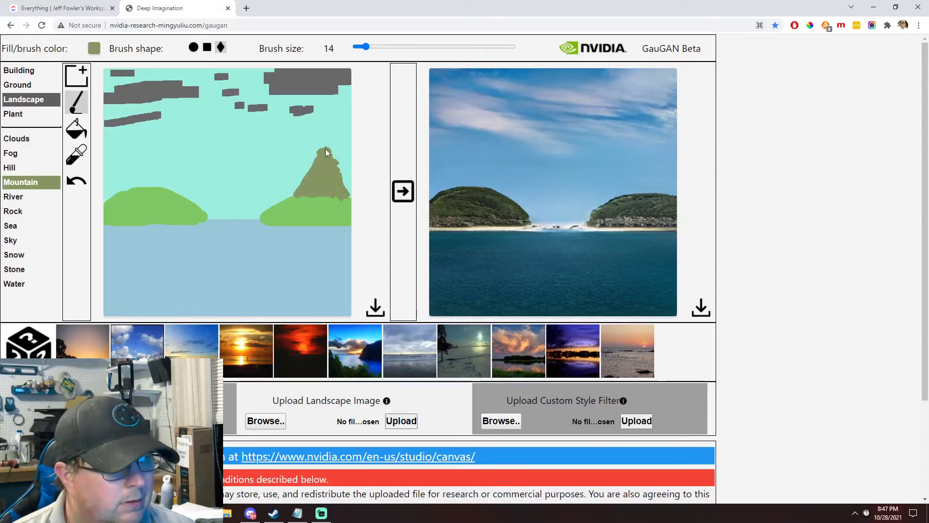
left_click(402, 191)
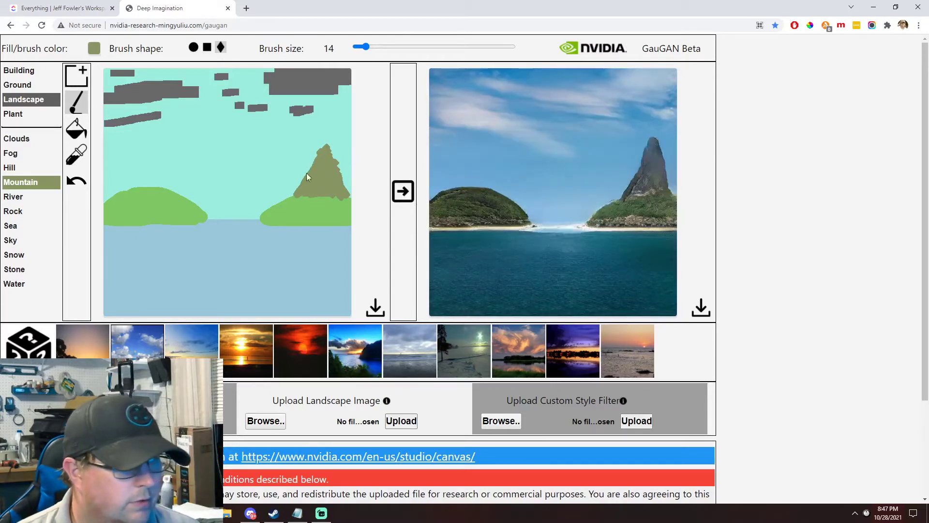
left_click(39, 240)
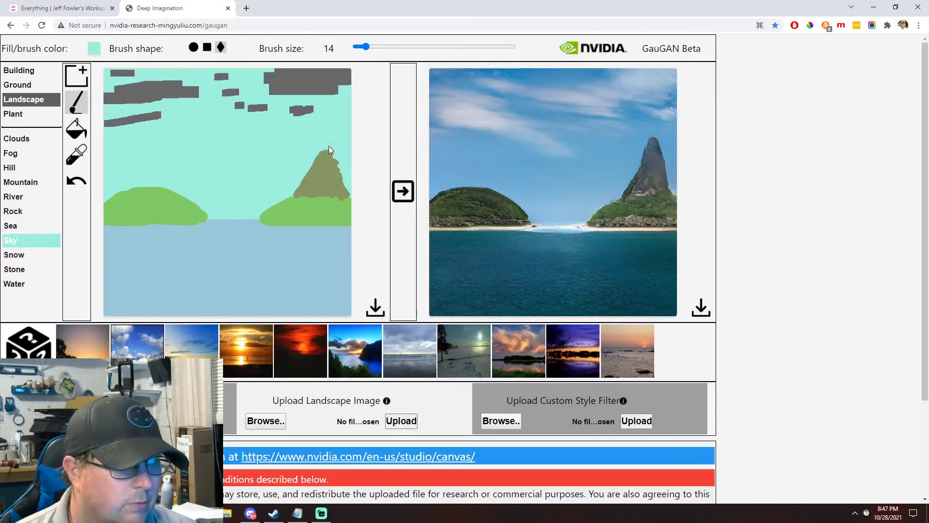
left_click_drag(315, 153, 344, 165)
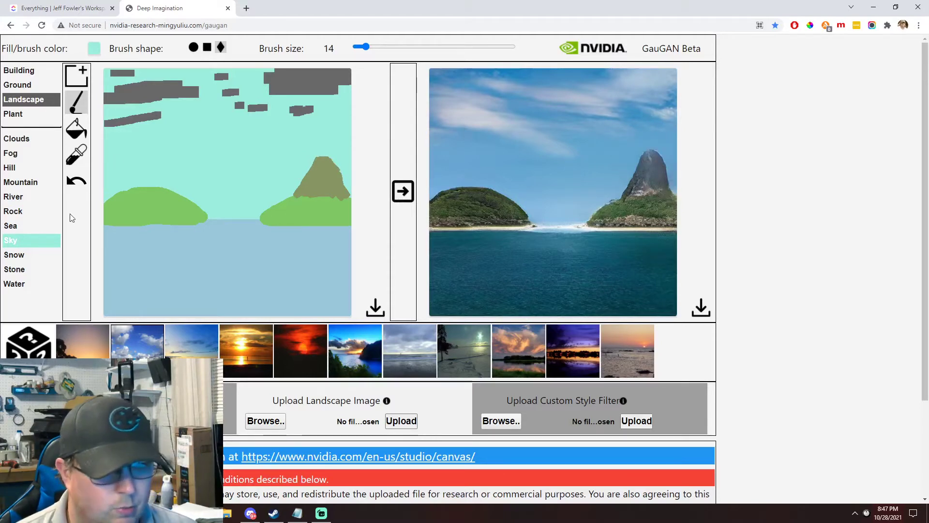
Step: Paint a triangular Mountain peak on the left hill and narrow the right peak with Sky
left_click(21, 182)
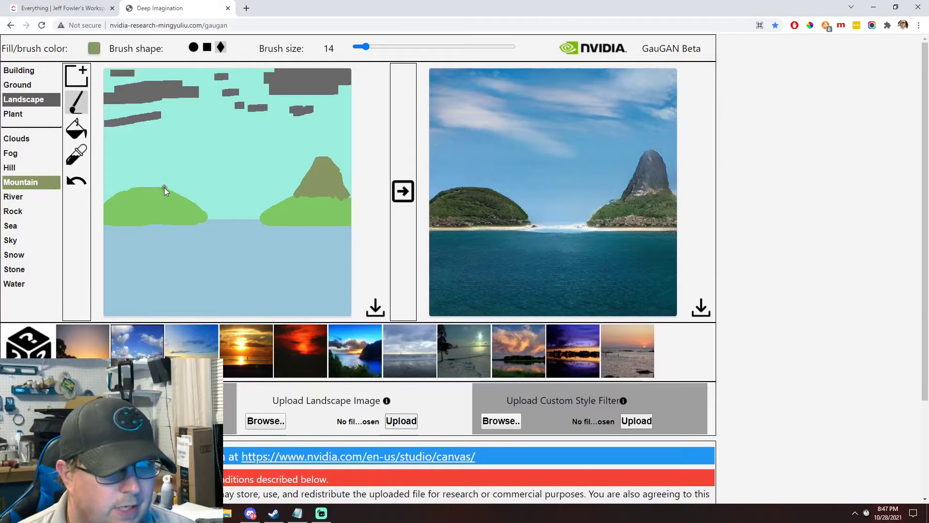
left_click_drag(164, 187, 148, 185)
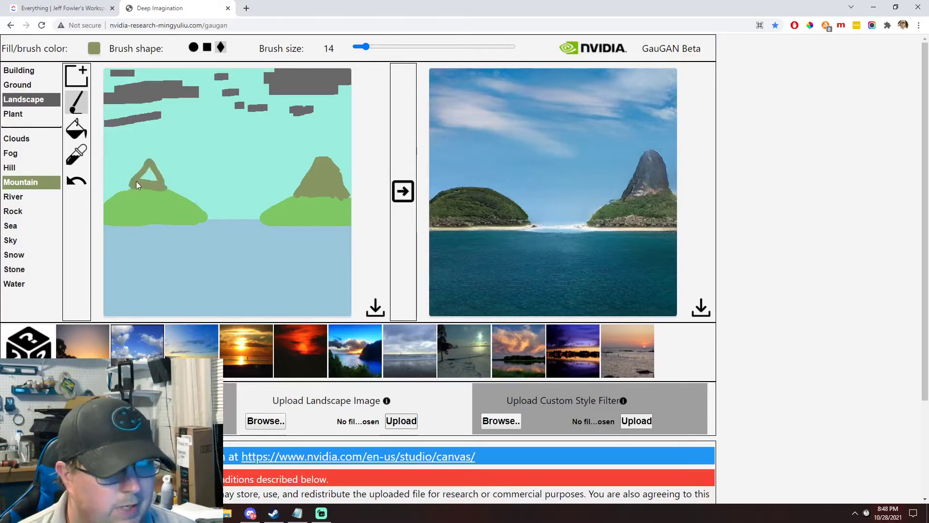
mouse_move(136, 183)
left_mouse_down()
mouse_move(148, 172)
mouse_move(144, 180)
left_mouse_up()
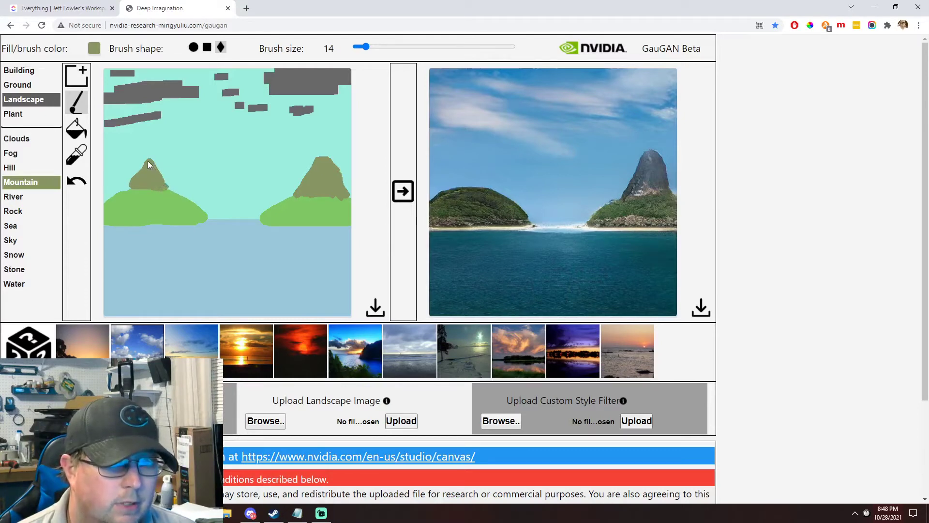
left_click_drag(147, 161, 125, 189)
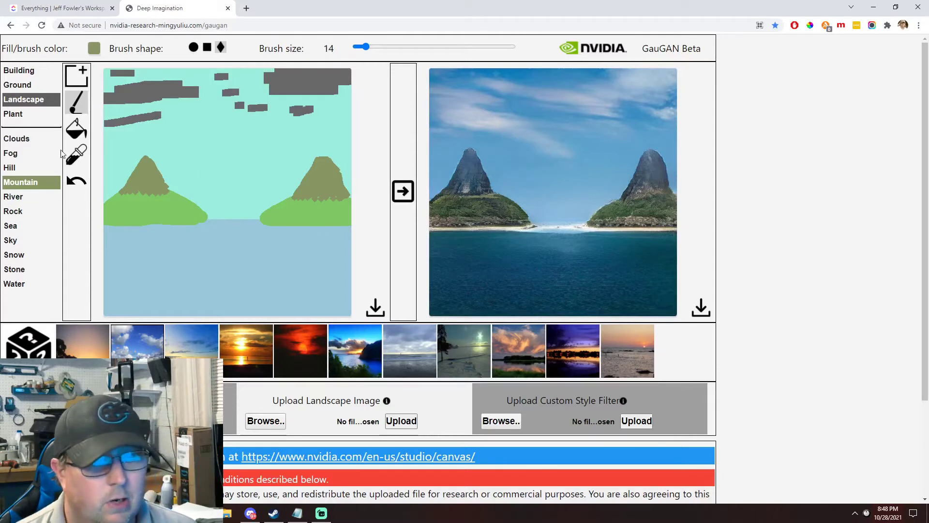
left_click(19, 240)
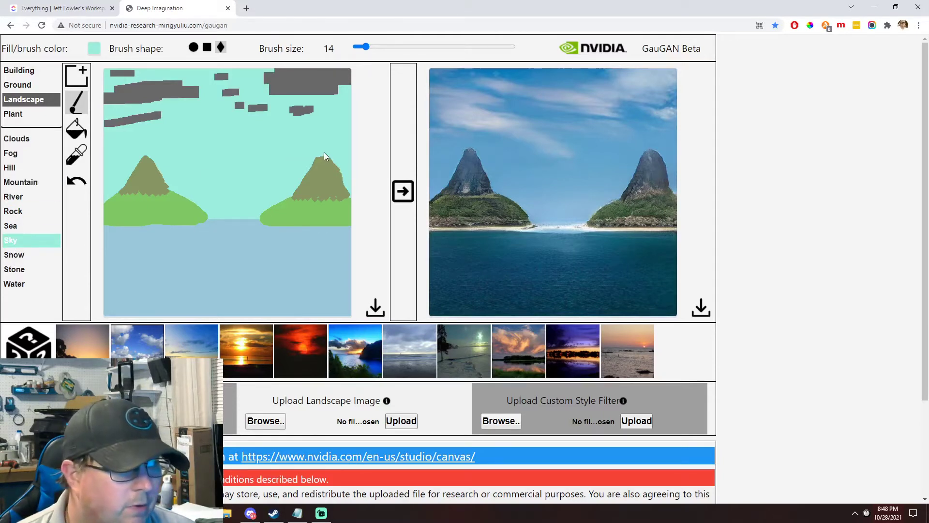
left_click_drag(324, 152, 336, 168)
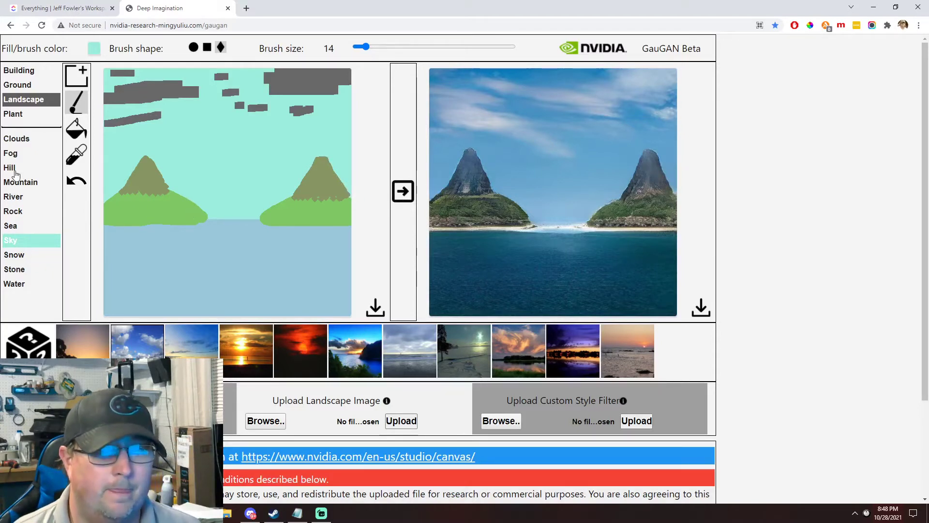
Step: Add size-8 Snow caps to both peaks, render the misty result, then switch back to Mountain
left_click(14, 255)
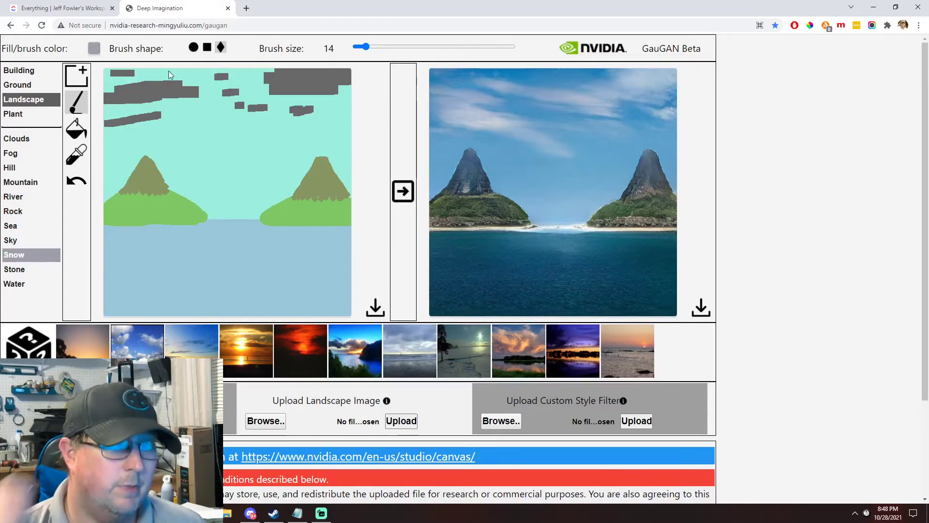
left_click_drag(365, 46, 359, 47)
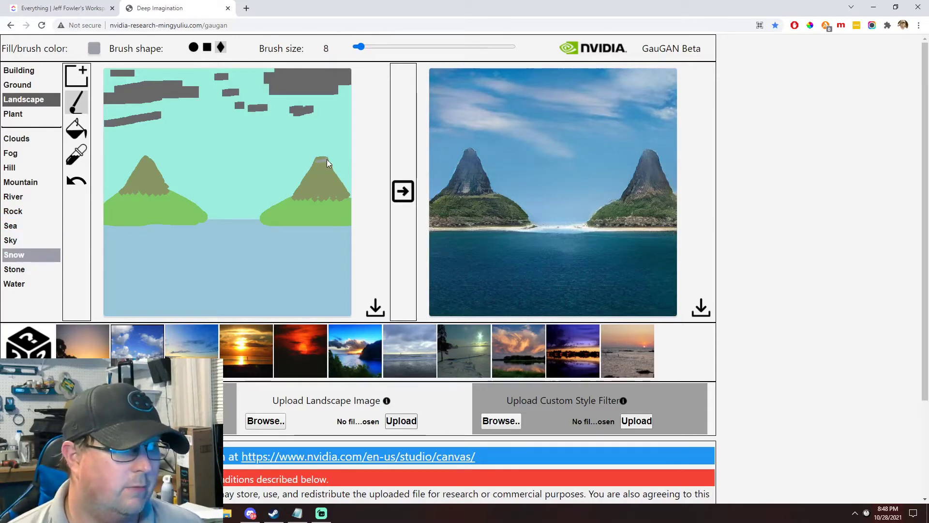
left_click_drag(326, 160, 314, 162)
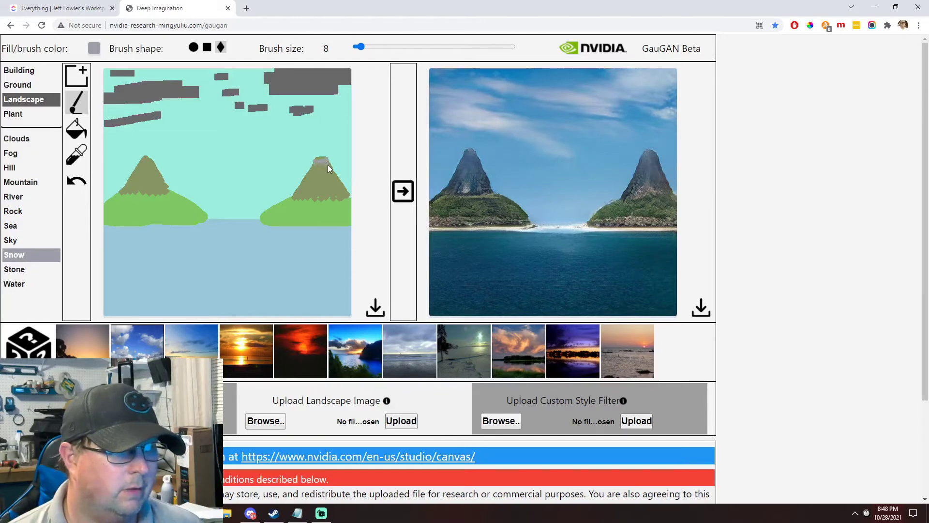
left_click_drag(145, 162, 144, 161)
left_click(402, 191)
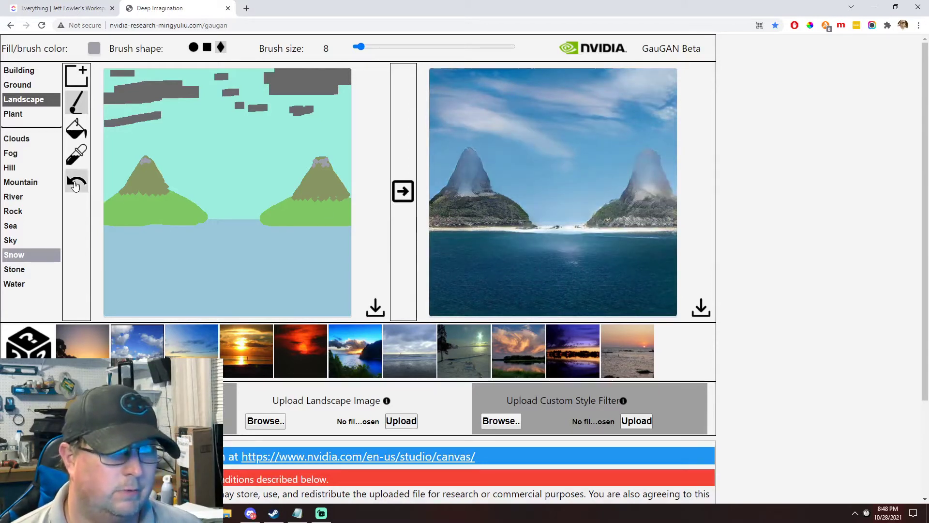
left_click(34, 183)
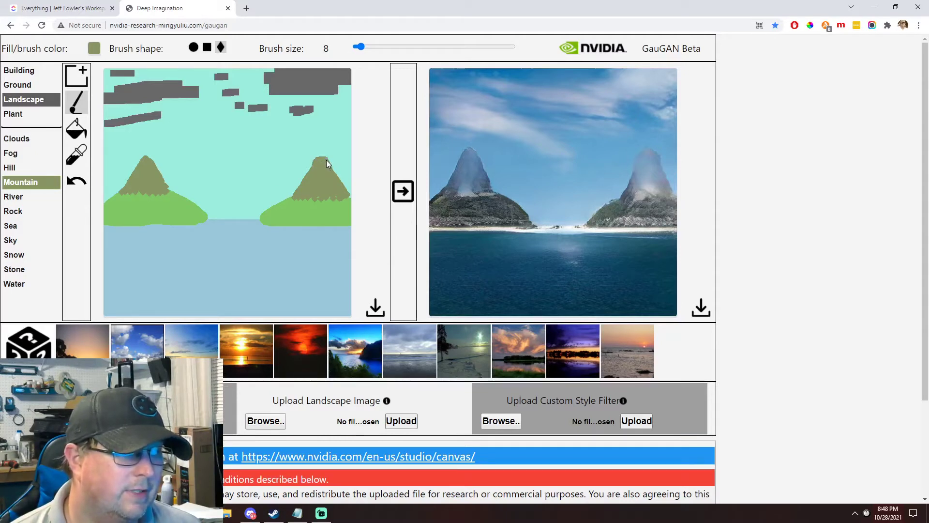
Step: Regenerate snow-free peaks, then paint a size-14 River strip between the islands and render it
left_click(406, 196)
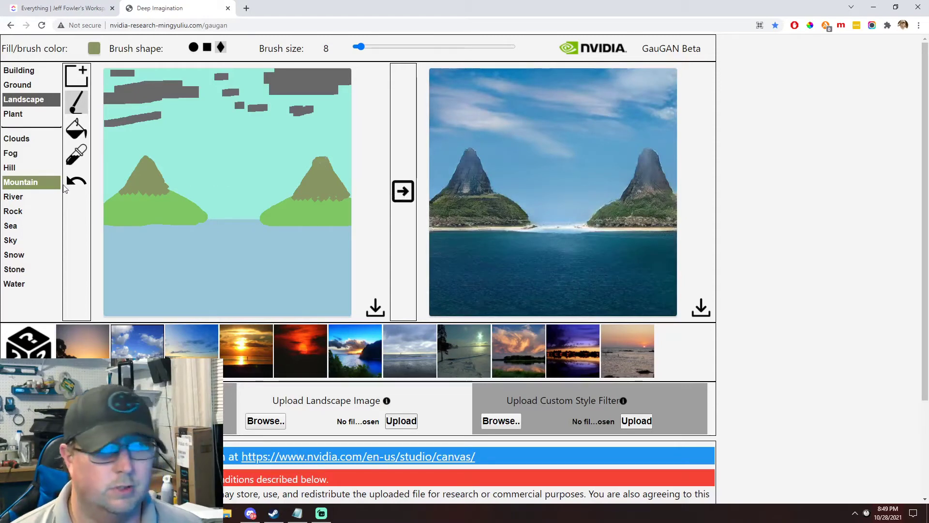
left_click(25, 196)
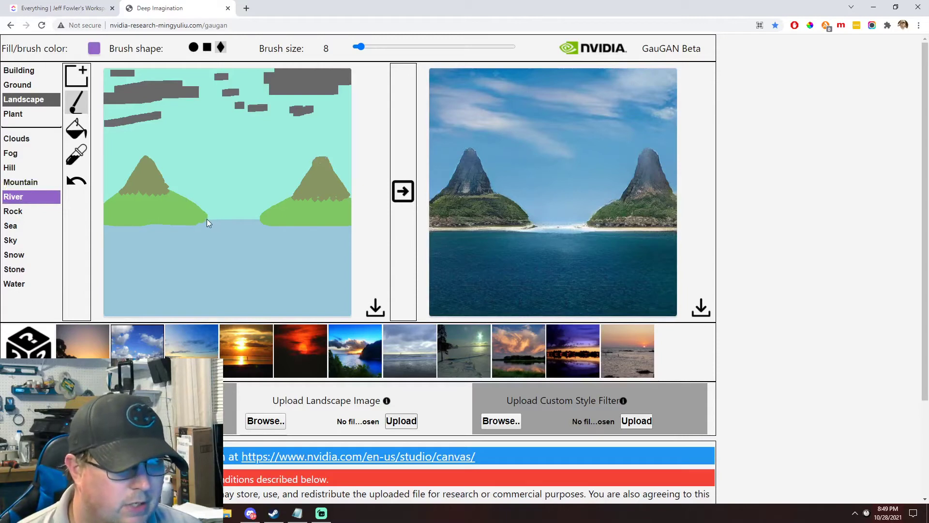
left_click_drag(208, 220, 211, 220)
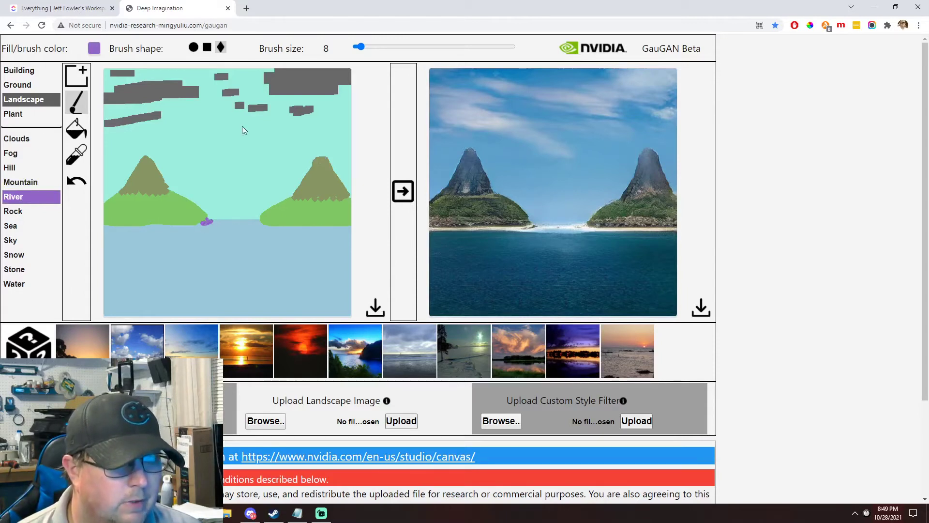
left_click_drag(359, 46, 365, 46)
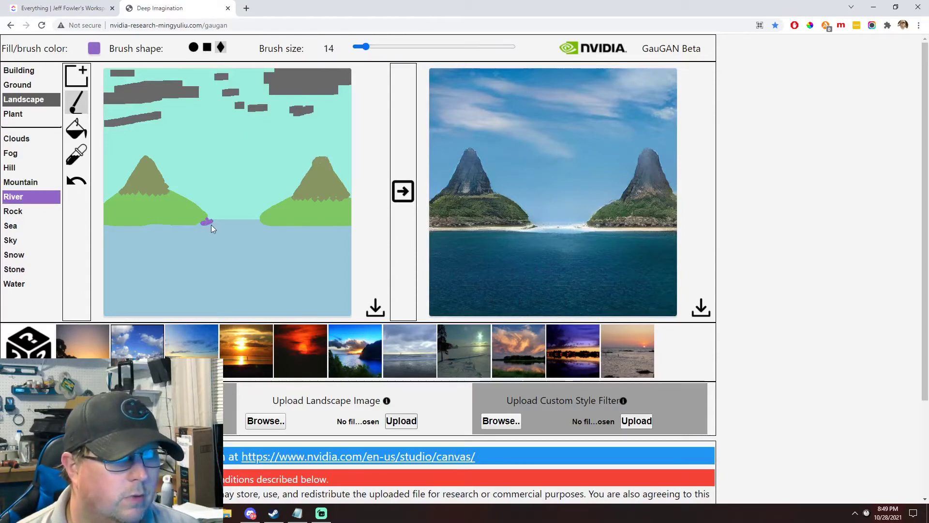
mouse_move(211, 220)
left_mouse_down()
mouse_move(263, 220)
mouse_move(200, 220)
left_mouse_up()
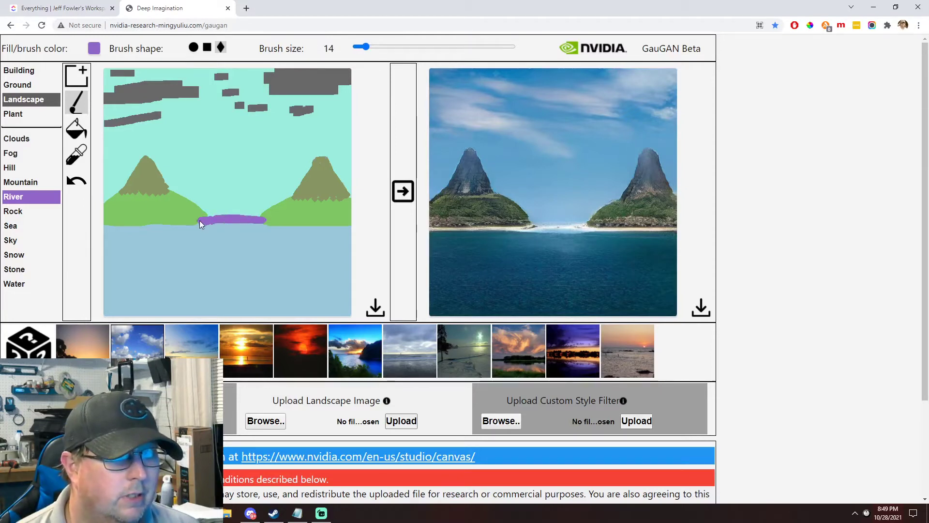
left_click(409, 194)
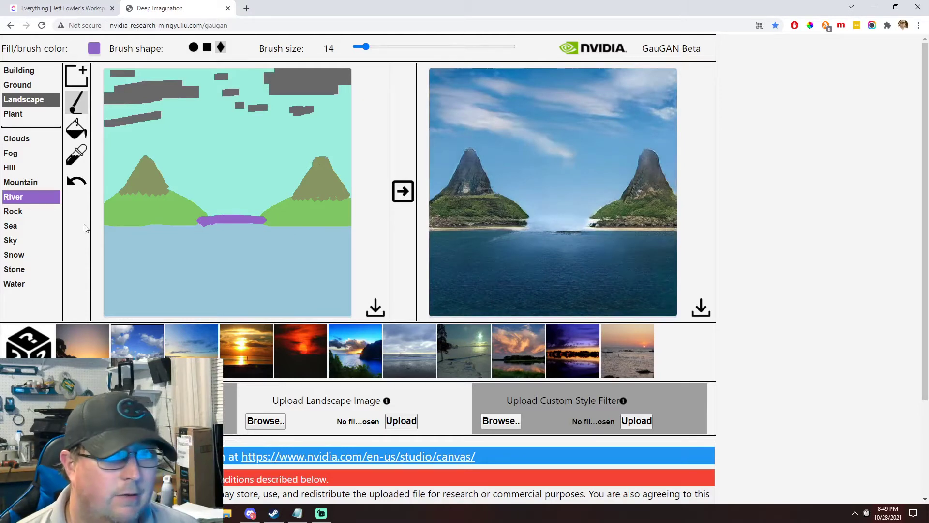
Step: Undo the long river stroke, re-render the image, and choose the Rock label
left_click(76, 181)
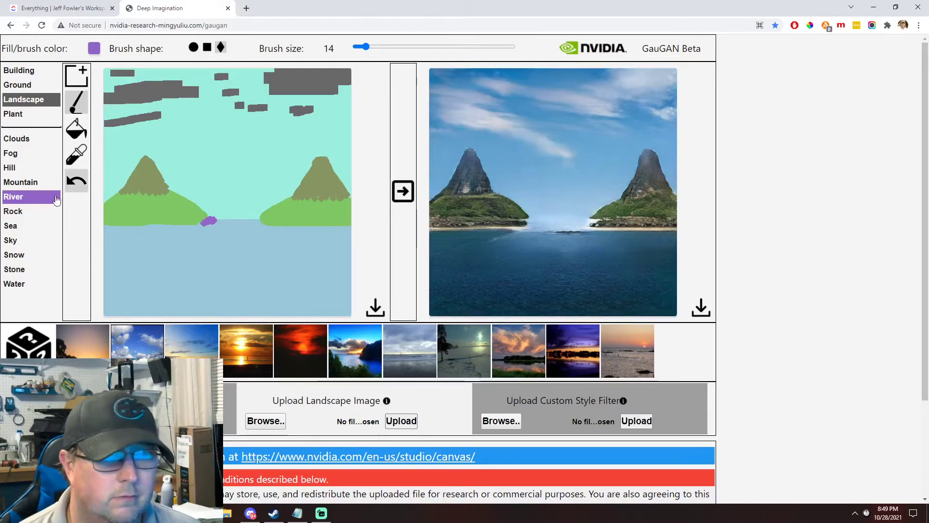
left_click(403, 191)
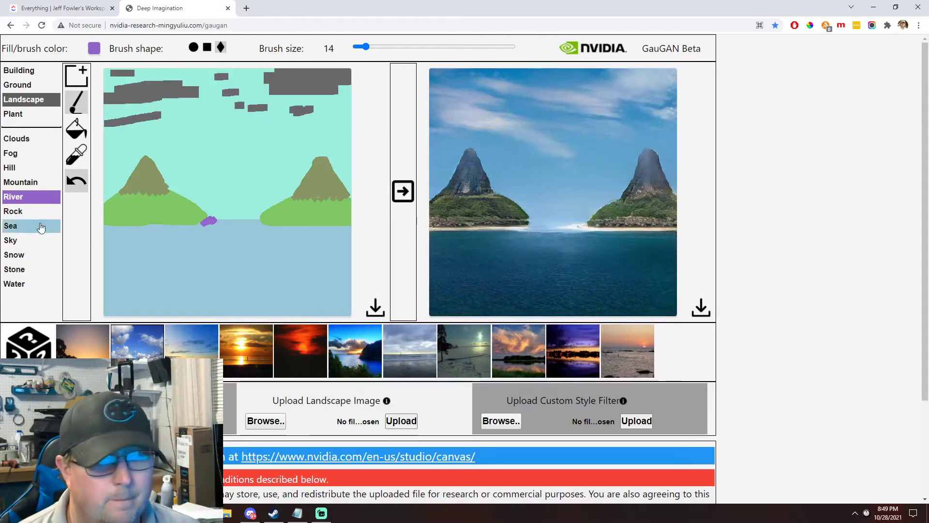
left_click(28, 213)
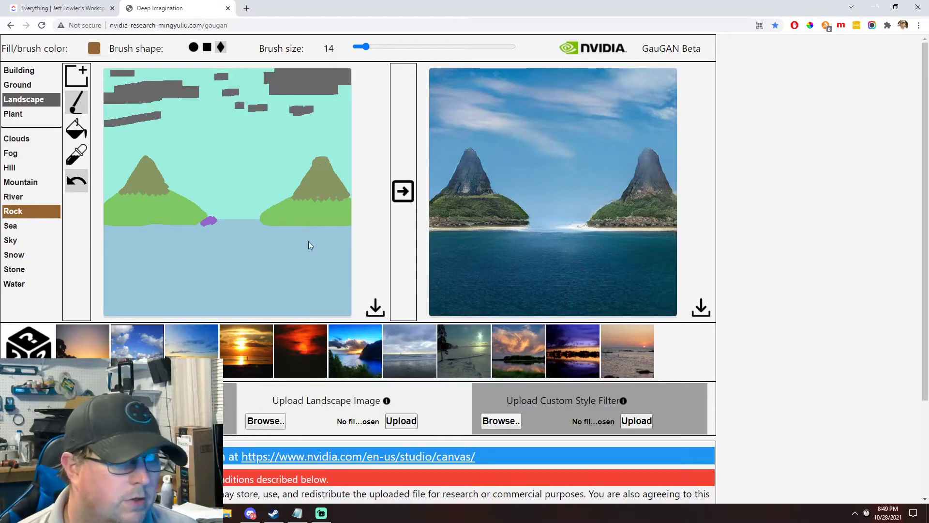
Step: Dot rock patches along the right island's shoreline and out into the water
left_click(309, 228)
left_click(329, 228)
left_click(317, 230)
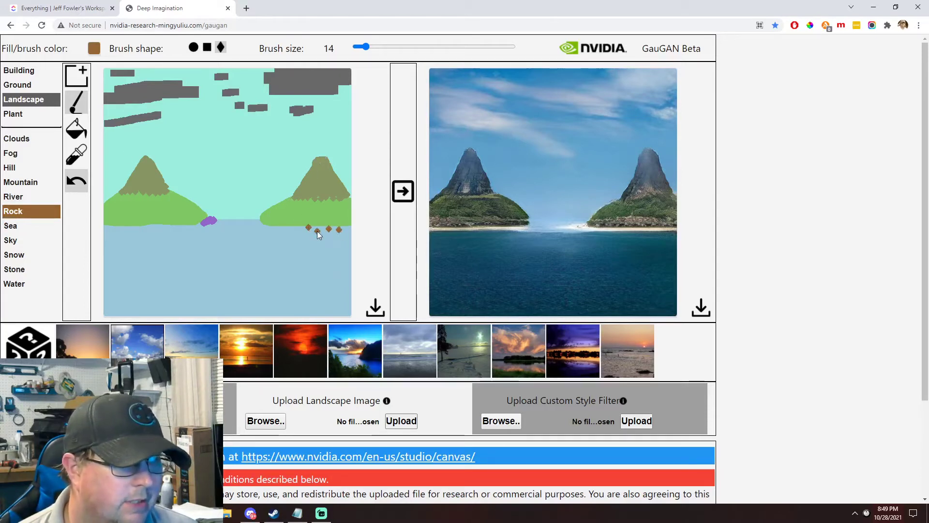
left_click(295, 229)
left_click(277, 227)
left_click(260, 220)
left_click(264, 224)
left_click(272, 230)
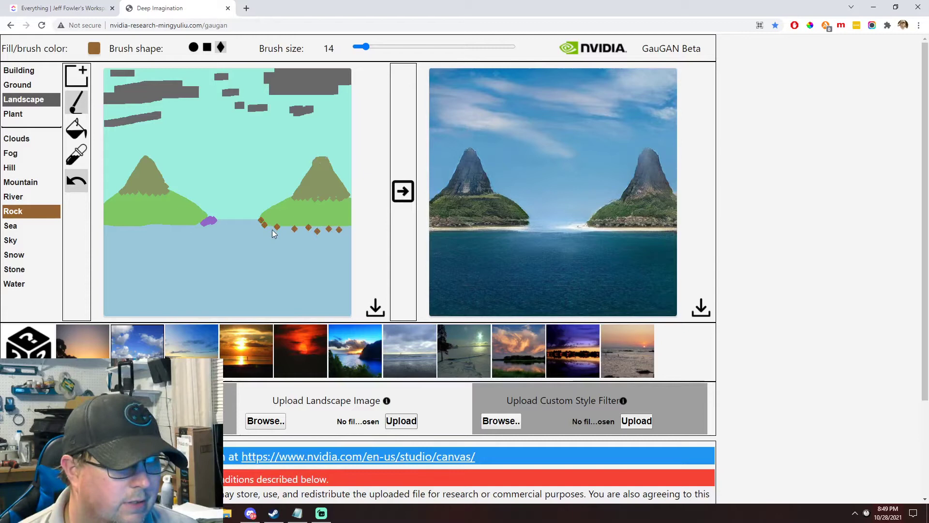
left_click(283, 242)
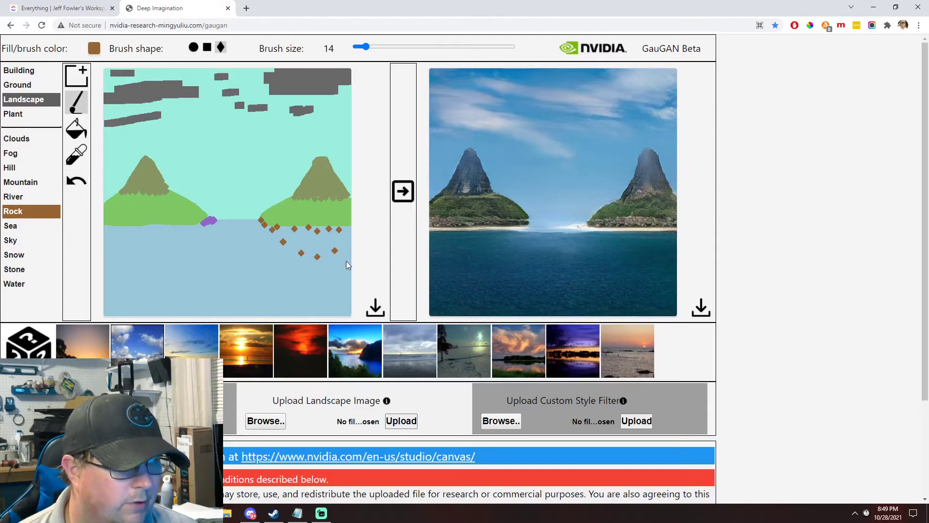
Step: Dot rocks along the left shoreline and across the foreground water, then render the boulders
left_click(192, 227)
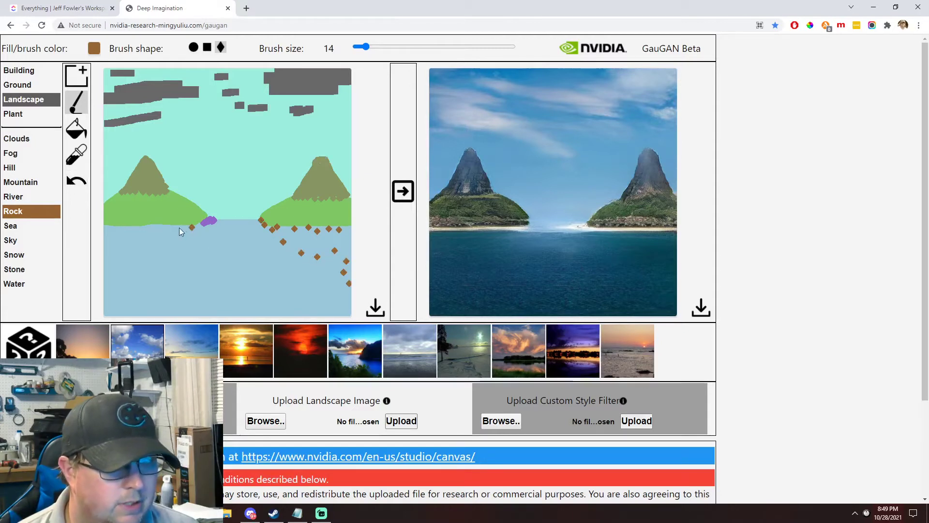
left_click(177, 227)
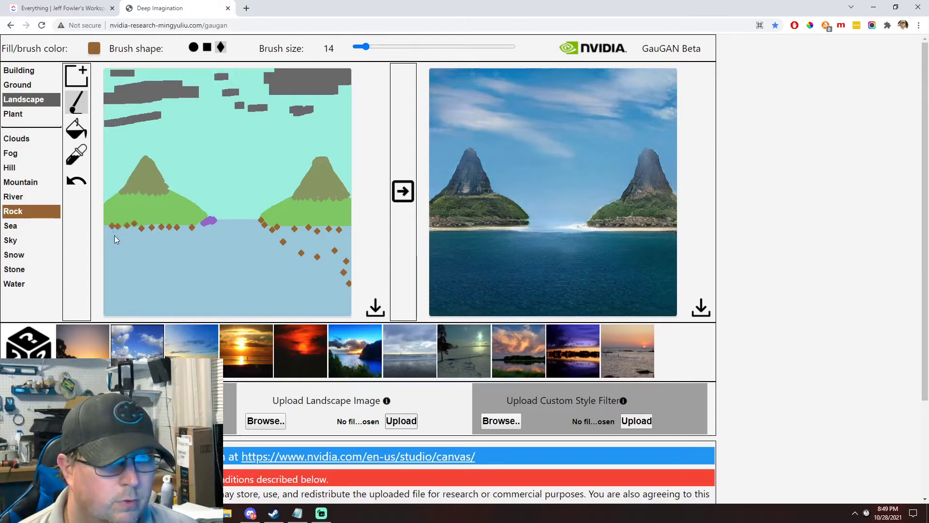
left_click(170, 244)
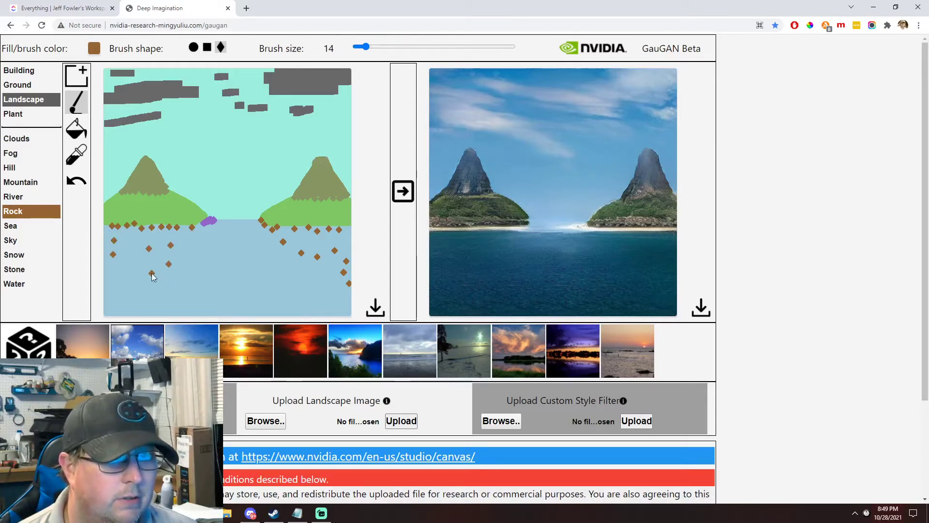
left_click(110, 299)
left_click(125, 282)
left_click(130, 245)
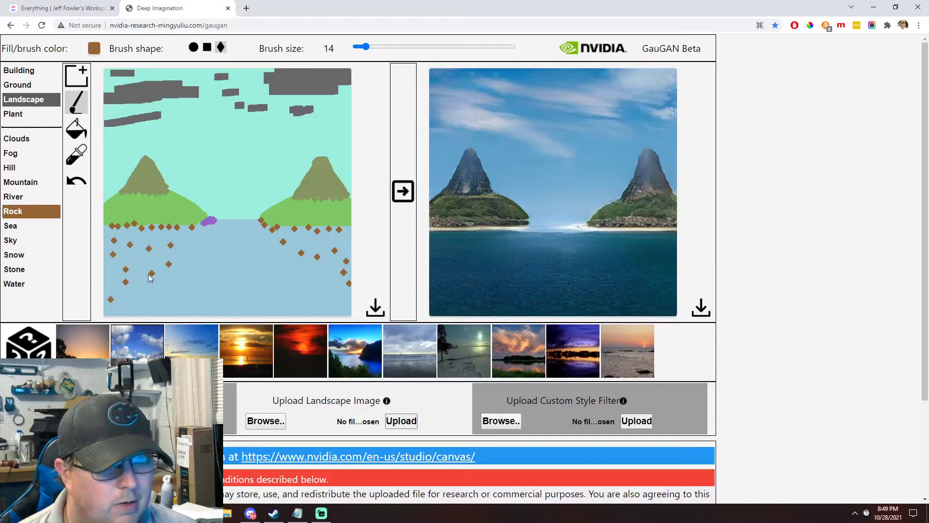
left_click(140, 279)
left_click(140, 292)
left_click(131, 298)
left_click(105, 275)
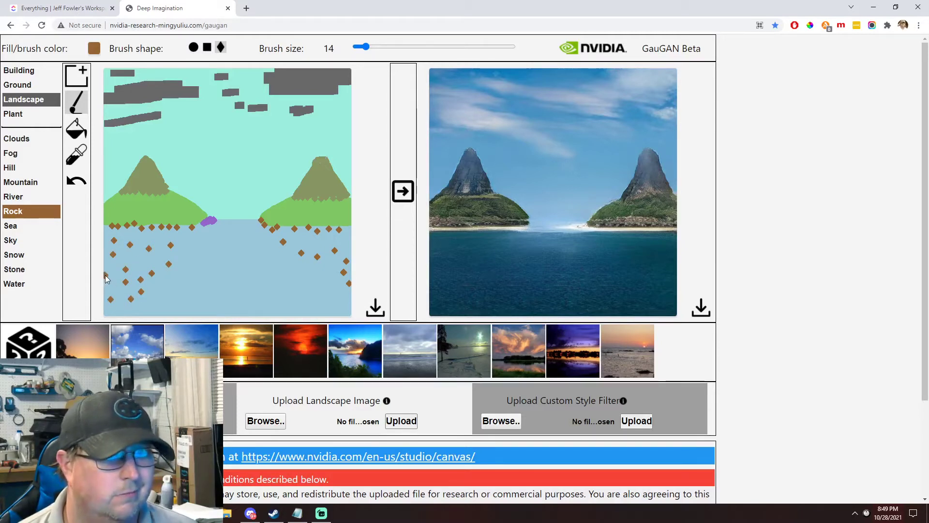
left_click(403, 192)
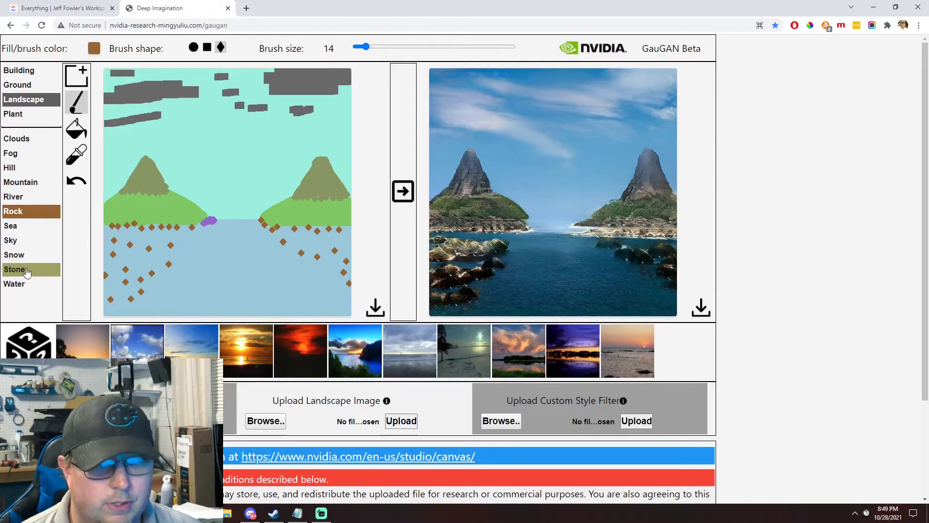
Step: Paint Grass along both island shorelines plus a foreground patch, then re-render
left_click(12, 116)
left_click(15, 167)
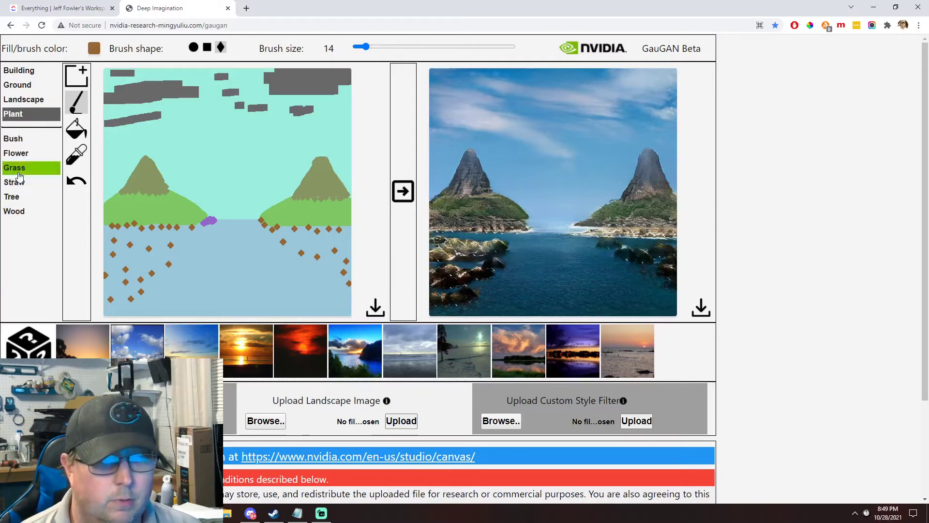
left_click_drag(127, 300, 130, 301)
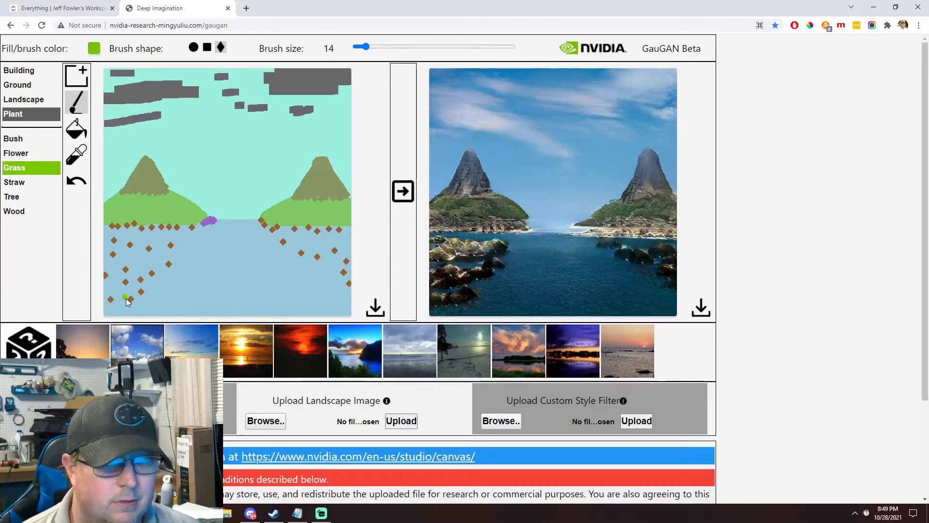
left_click_drag(144, 225, 197, 223)
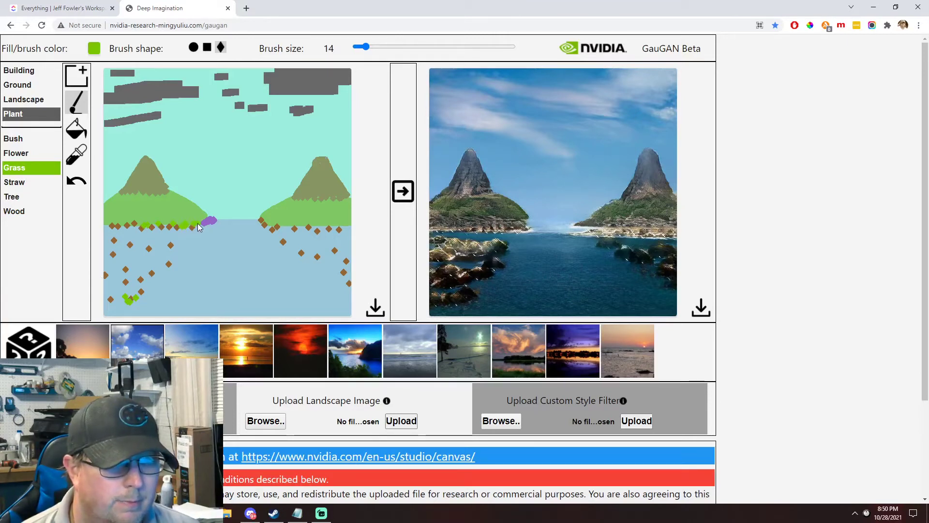
left_click(105, 225)
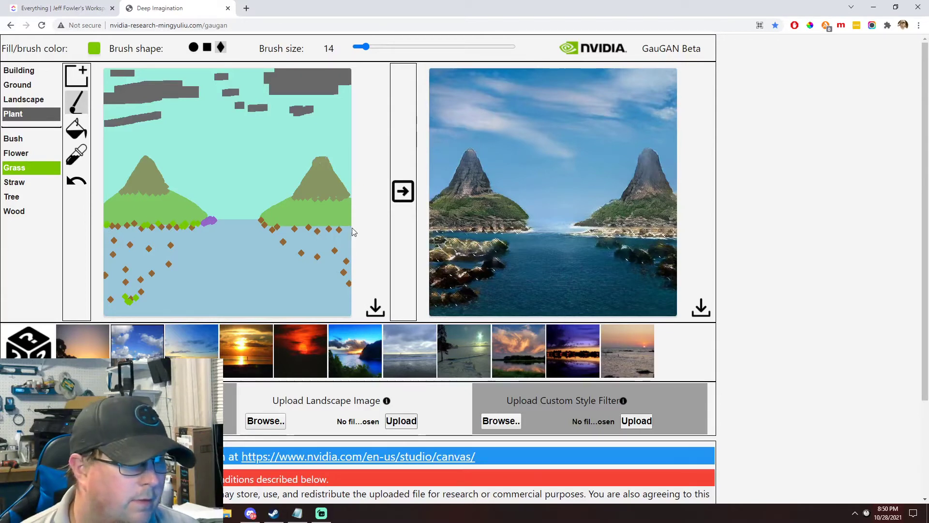
left_click_drag(343, 223, 347, 225)
left_click(403, 191)
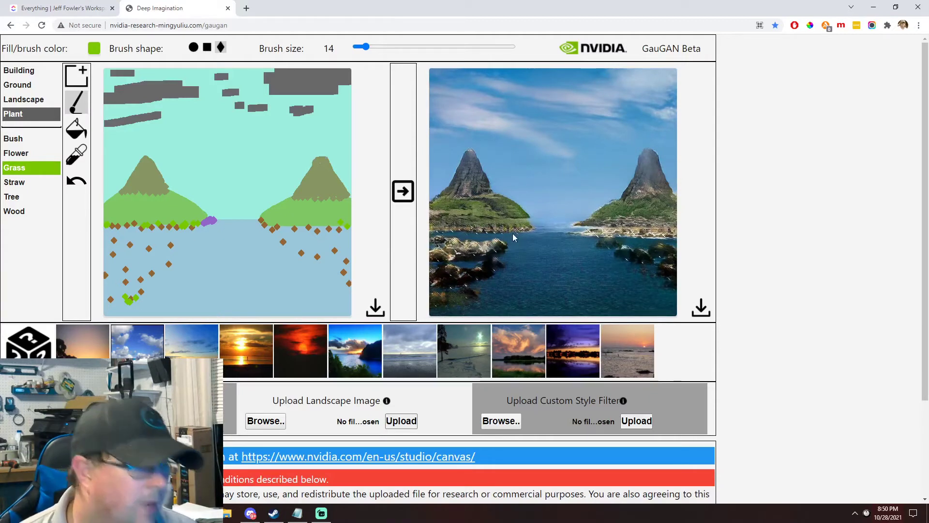
Step: Paint Tree strokes up both islands, render, undo the last stroke, and render again
left_click(14, 197)
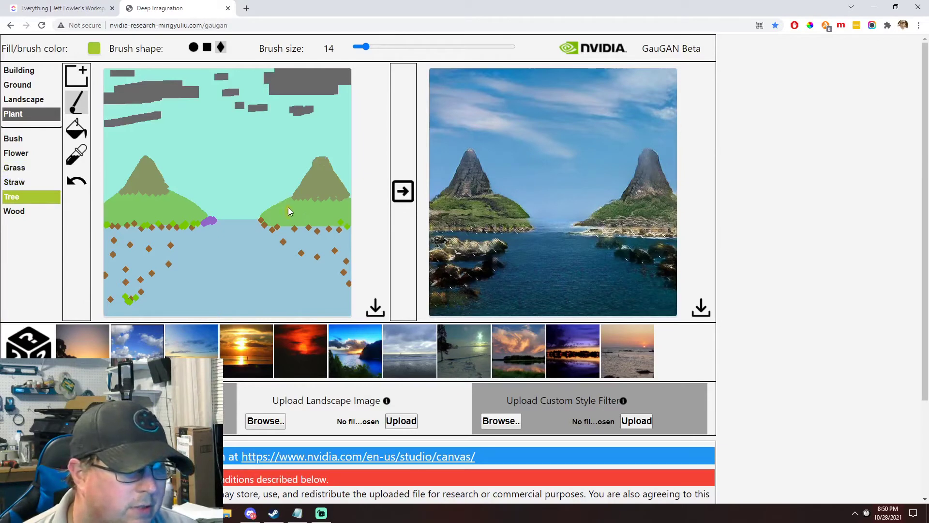
left_click_drag(288, 197, 284, 203)
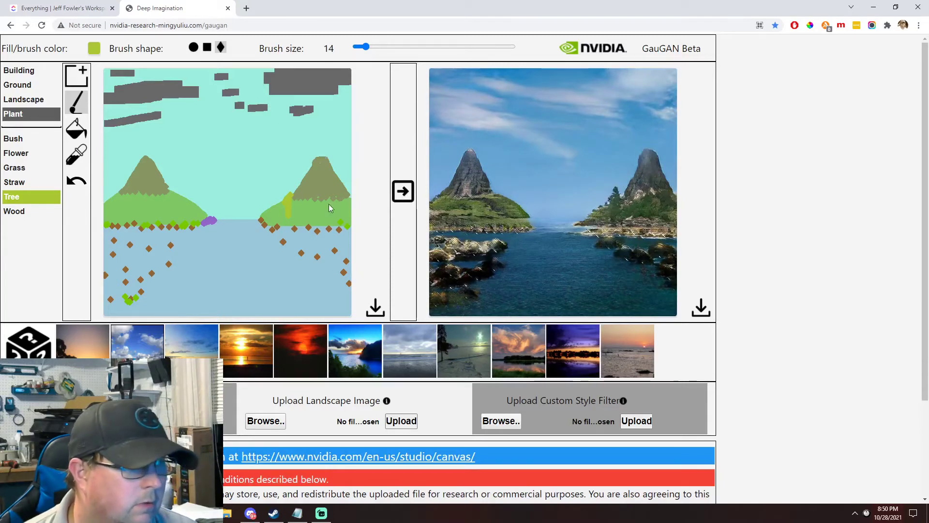
left_click_drag(303, 207, 304, 189)
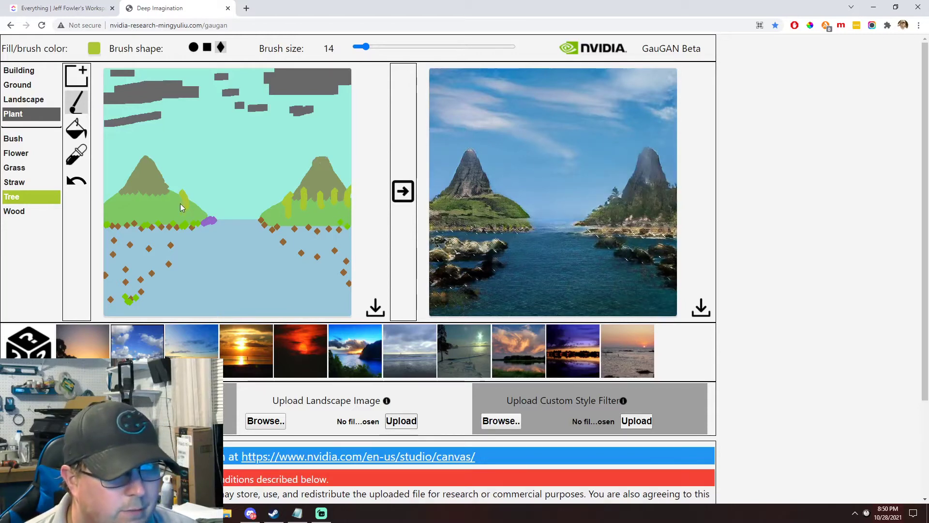
mouse_move(172, 207)
left_mouse_down()
mouse_move(156, 192)
mouse_move(146, 208)
mouse_move(140, 188)
mouse_move(135, 207)
mouse_move(125, 186)
left_mouse_up()
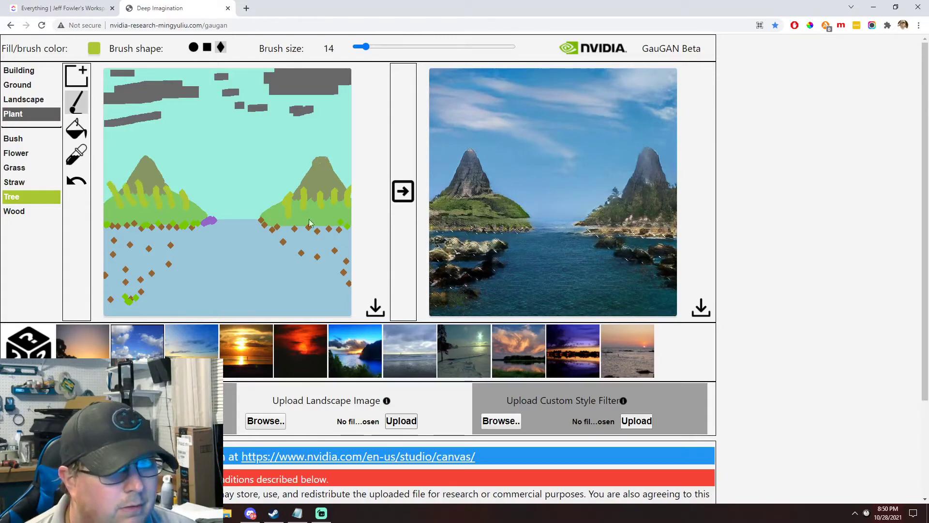
left_click(408, 195)
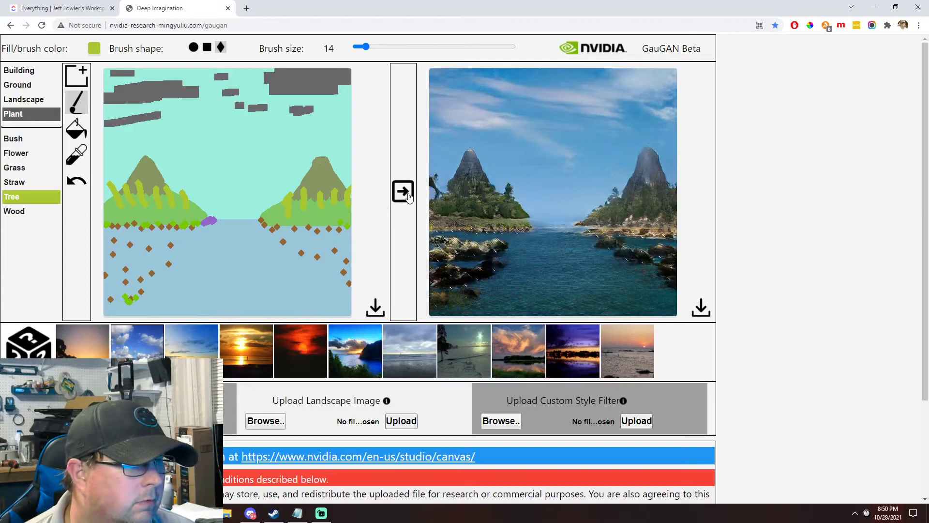
left_click(76, 184)
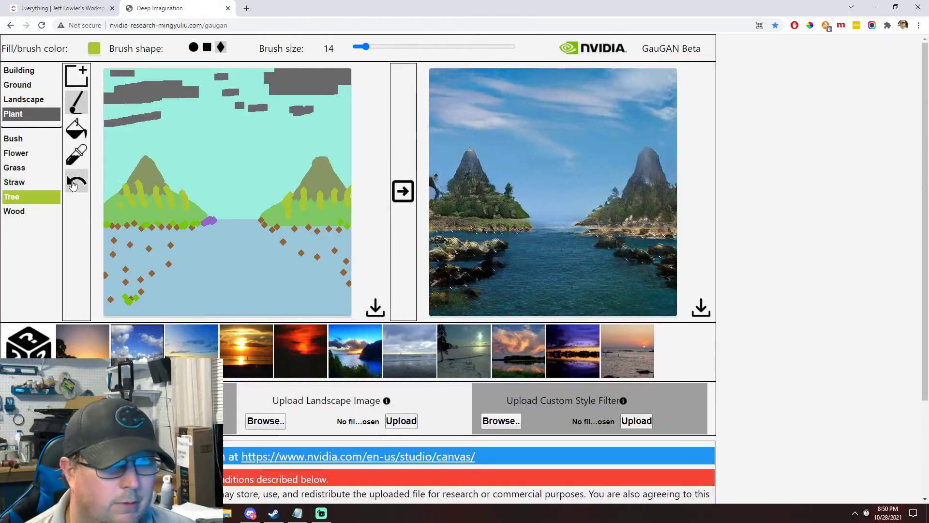
left_click(402, 200)
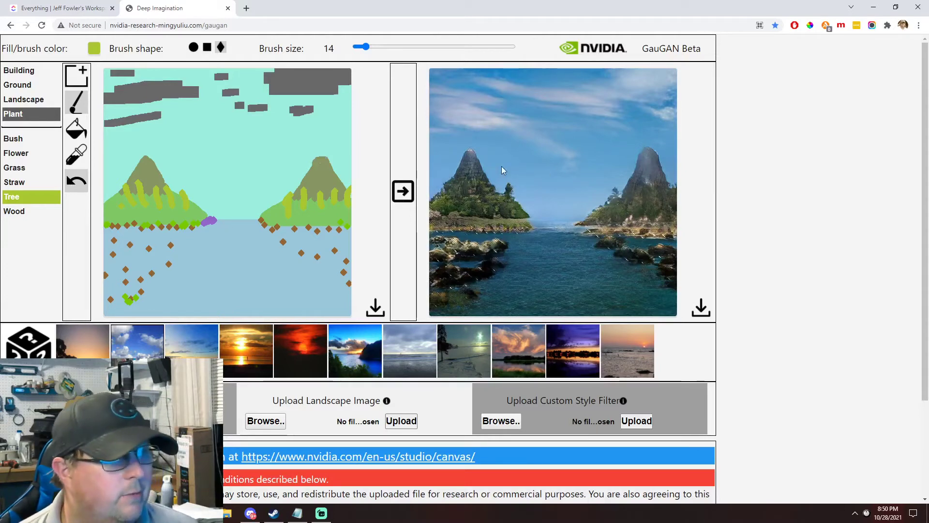
Step: Select the Flower label and dot flowers along the right island's base
left_click(30, 154)
left_click(312, 217)
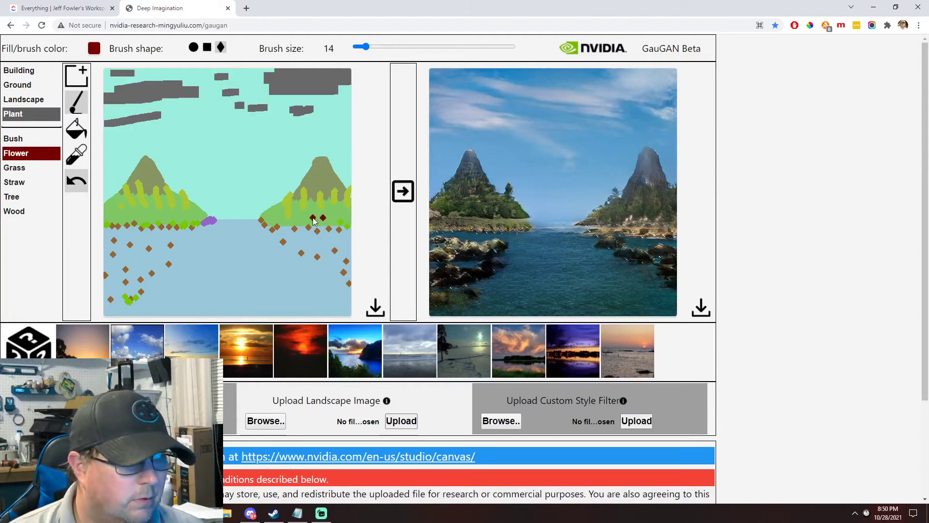
left_click(301, 216)
left_click(290, 219)
left_click(282, 214)
left_click(274, 212)
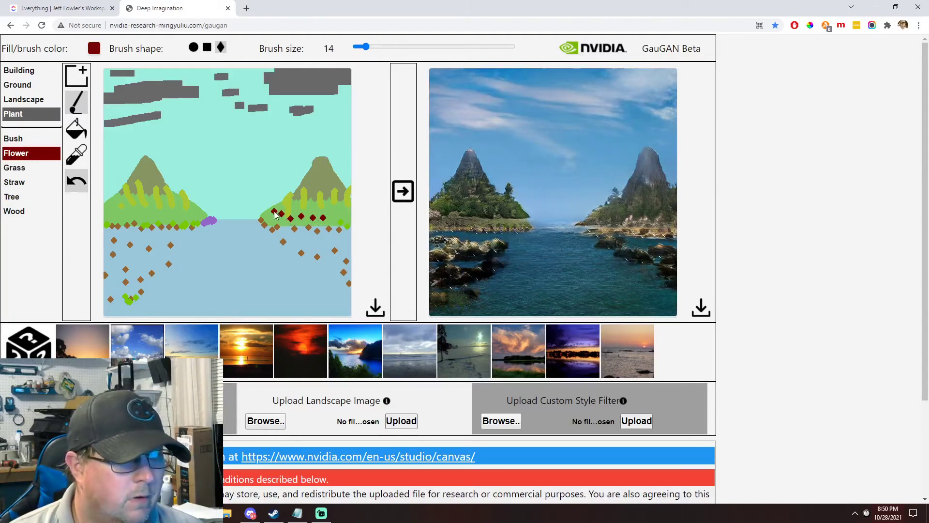
left_click(269, 214)
Step: Dot flowers along the left island's base to its far left, then regenerate the image
left_click(195, 215)
left_click(186, 215)
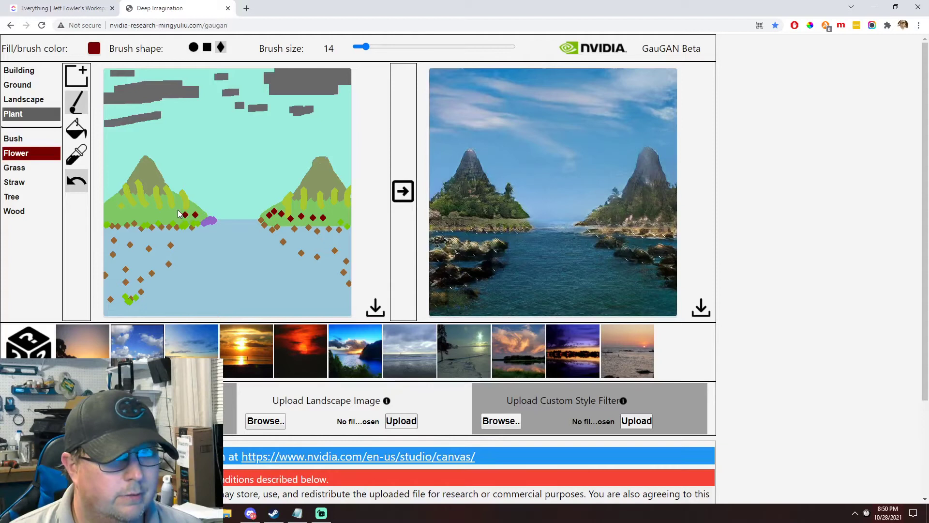
left_click(178, 210)
left_click(170, 213)
left_click(154, 213)
left_click(138, 208)
left_click(125, 206)
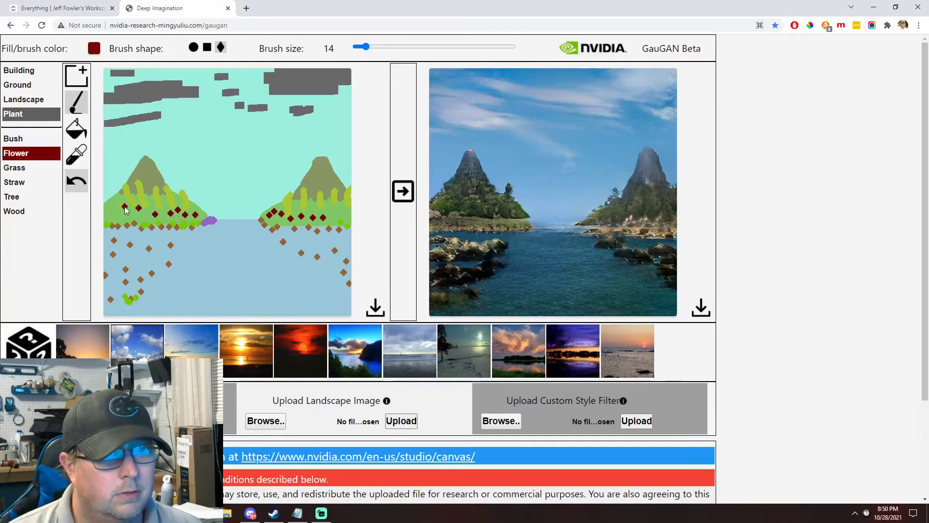
left_click(118, 213)
left_click(108, 204)
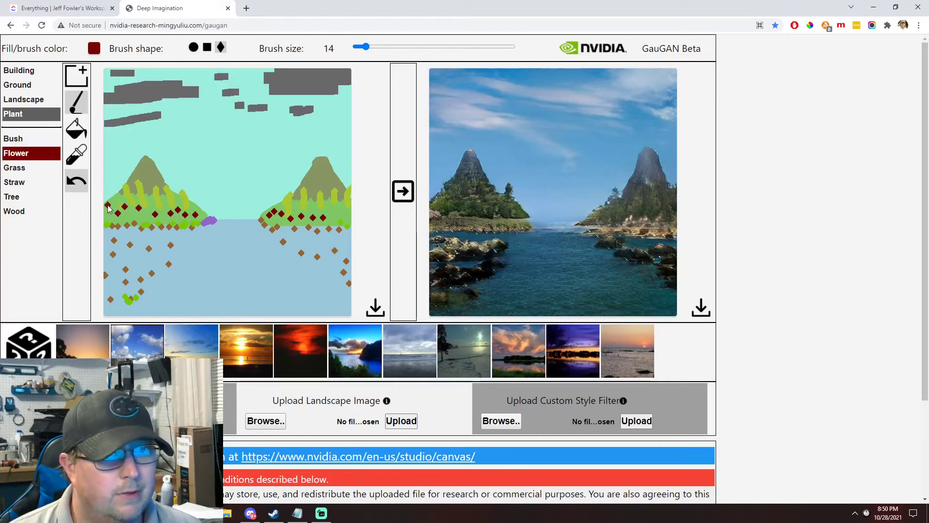
left_click(403, 191)
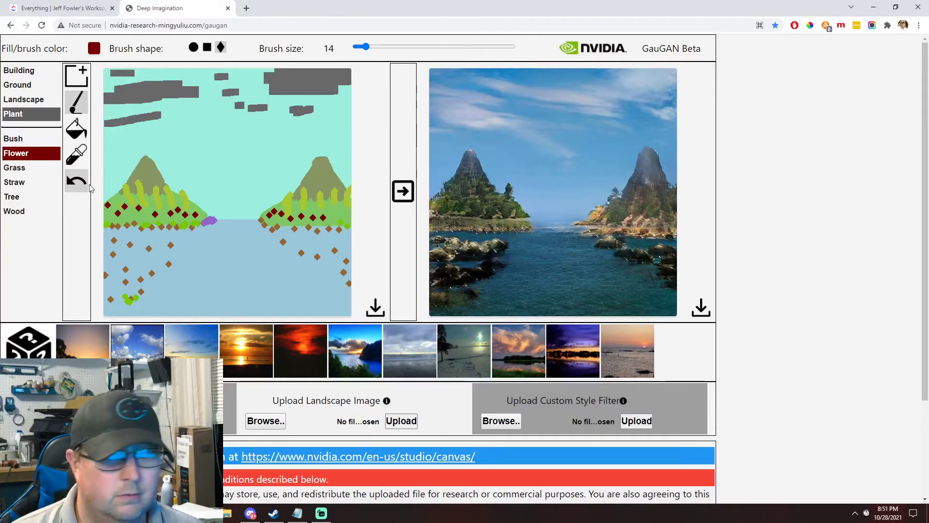
Step: Paint Wood patches in the lower-right and lower-left water and regenerate
left_click(19, 211)
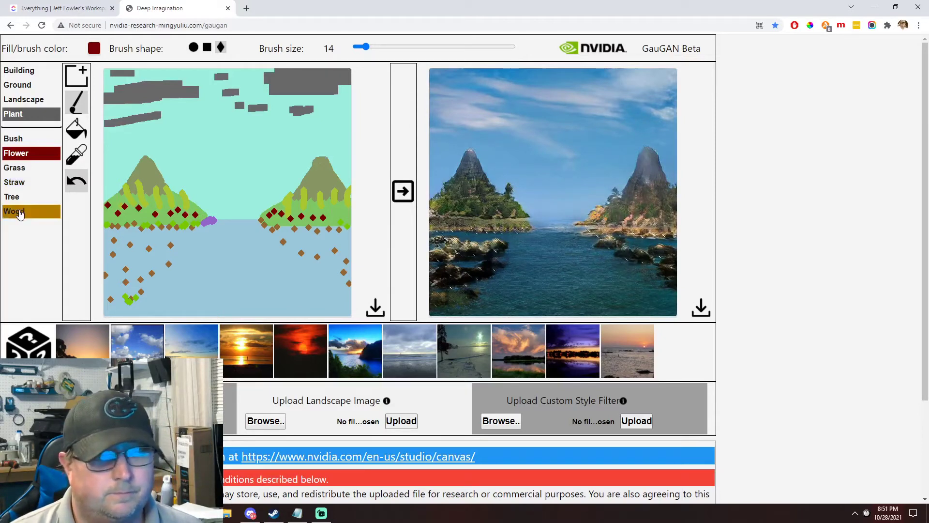
left_click_drag(310, 290, 324, 297)
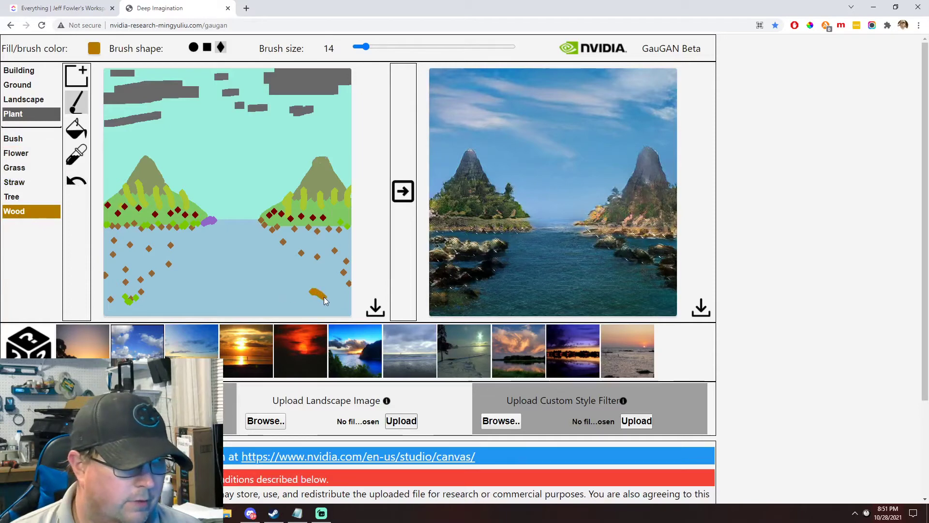
left_click_drag(193, 294, 181, 300)
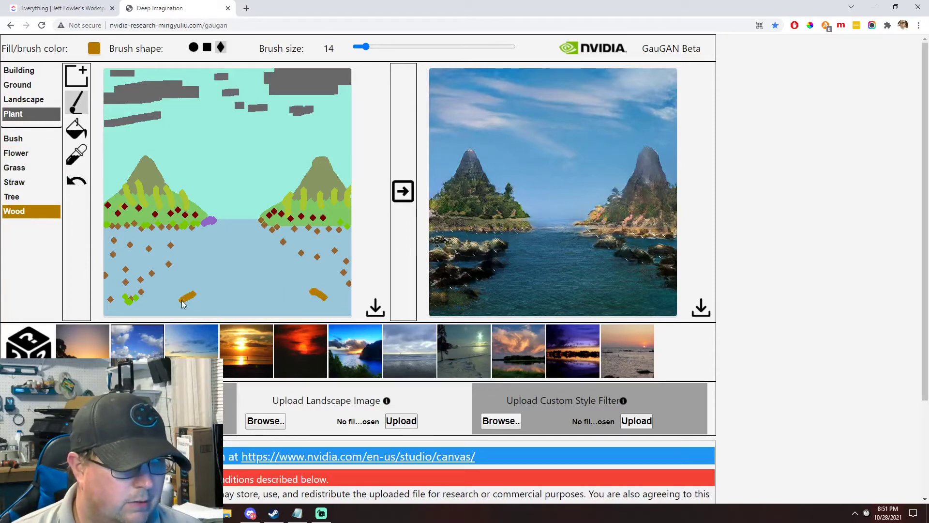
left_click(398, 204)
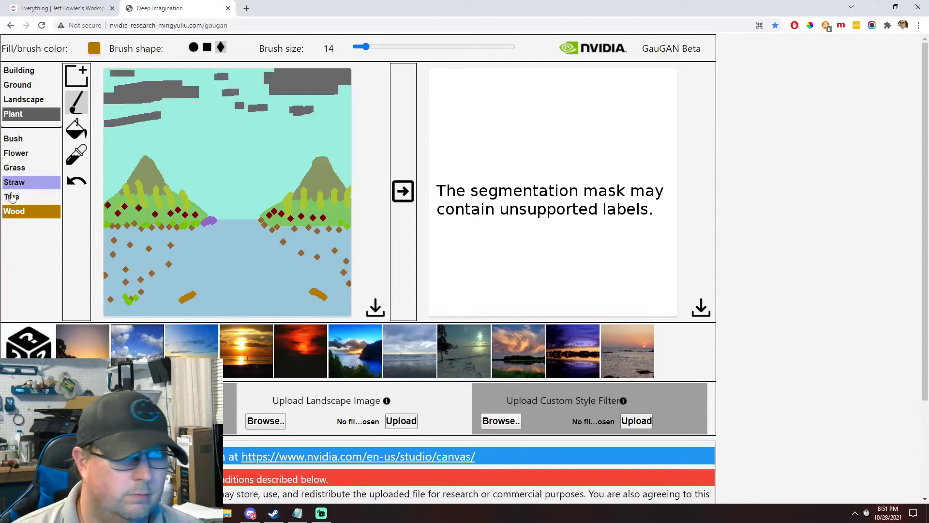
Step: Browse the Building, Ground, Landscape and Plant label groups, returning to Landscape
left_click(20, 72)
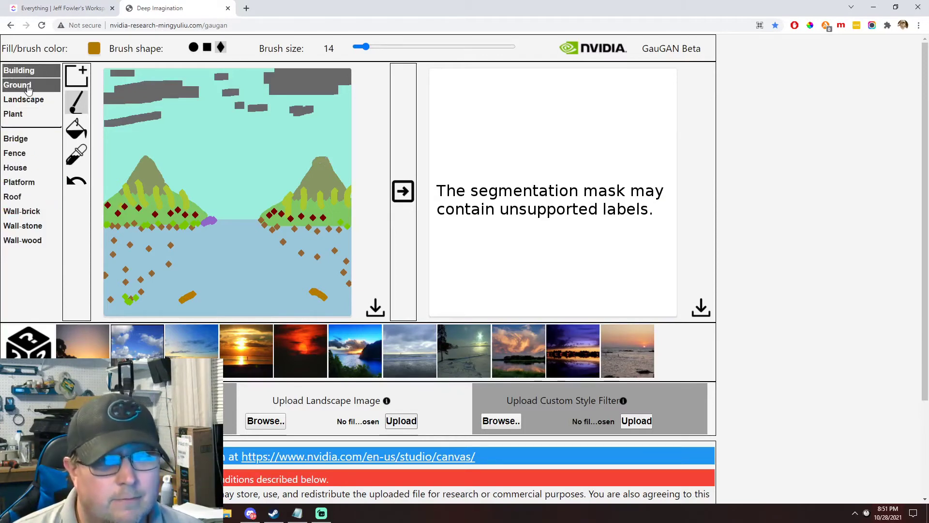
left_click(28, 87)
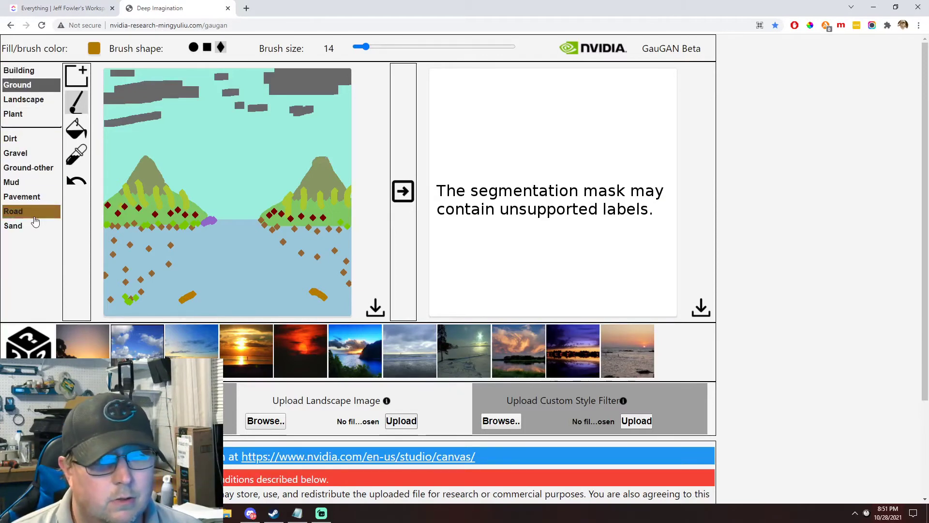
left_click(22, 100)
left_click(18, 115)
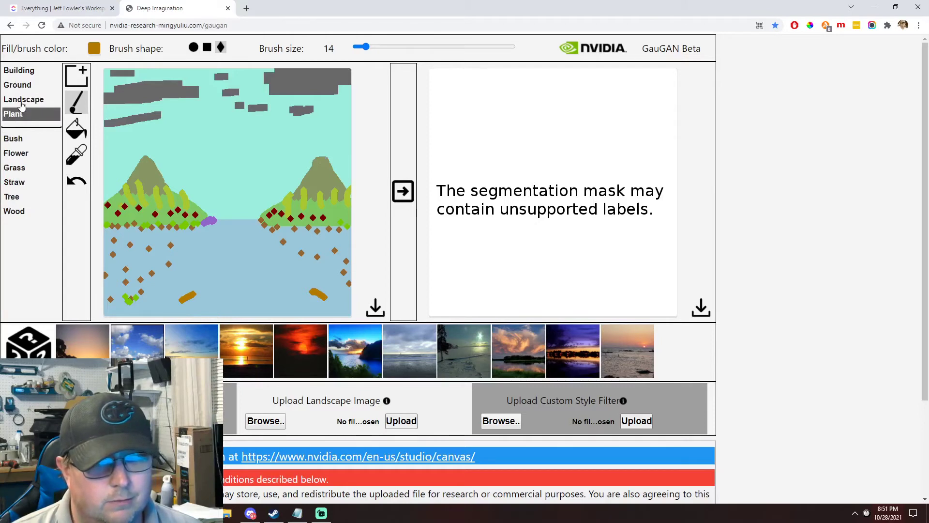
left_click(22, 102)
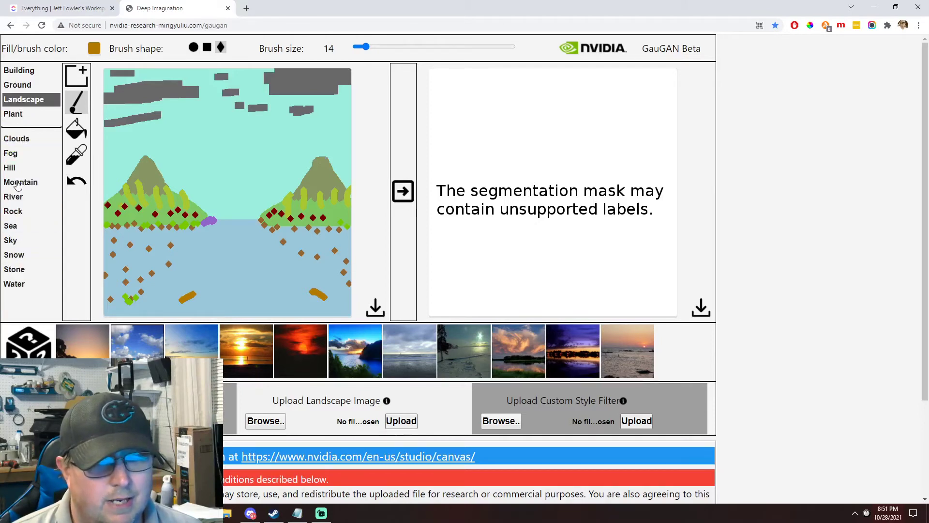
Step: Brush a Water stroke near the bottom, then paint Sea over it and the orange mark
left_click(14, 284)
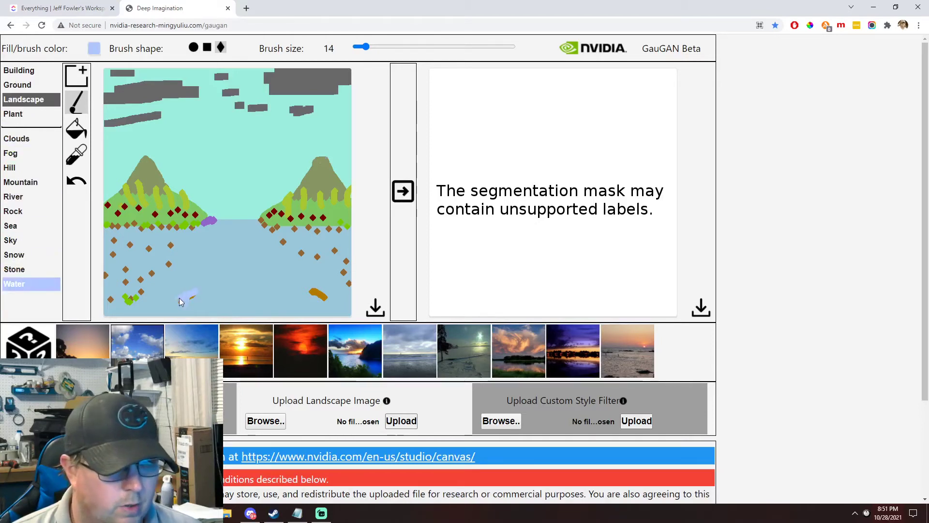
left_click_drag(179, 297, 190, 292)
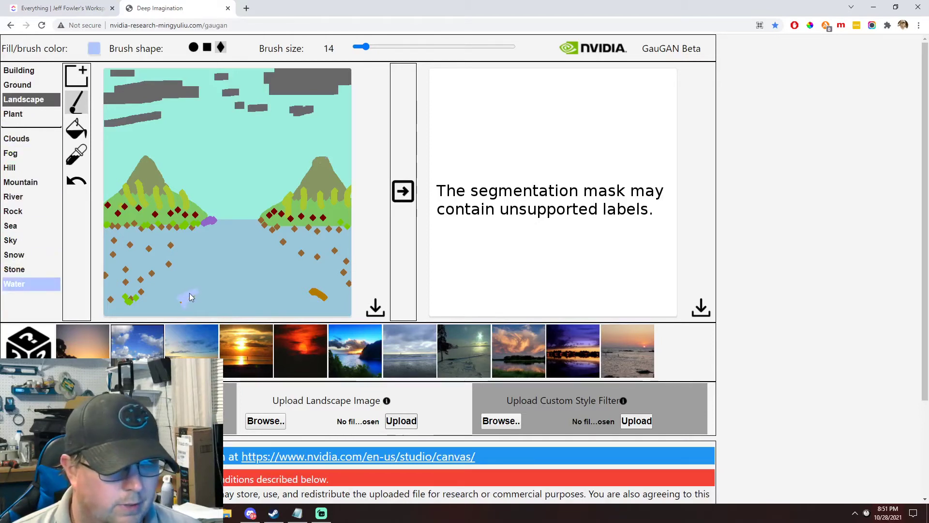
left_click(16, 226)
left_click_drag(182, 307, 189, 290)
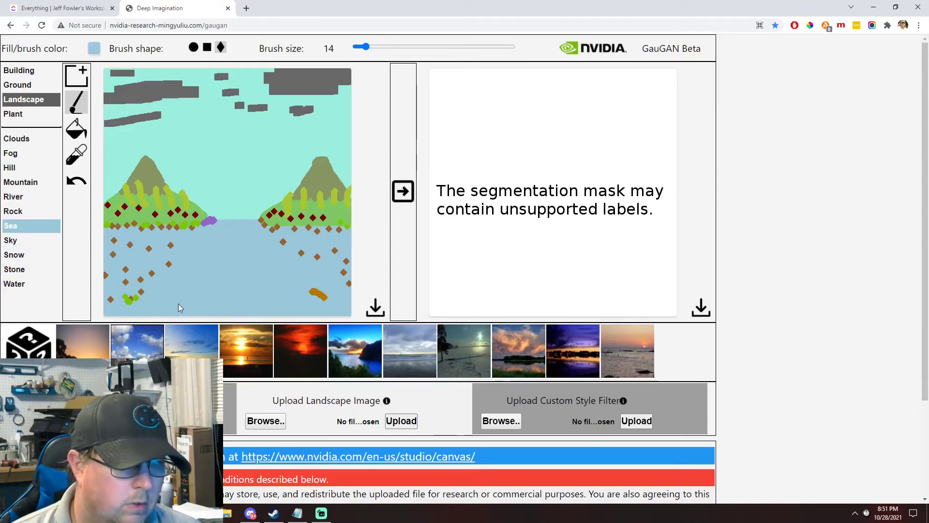
mouse_move(265, 297)
left_mouse_down()
mouse_move(321, 303)
mouse_move(312, 287)
mouse_move(319, 305)
left_mouse_up()
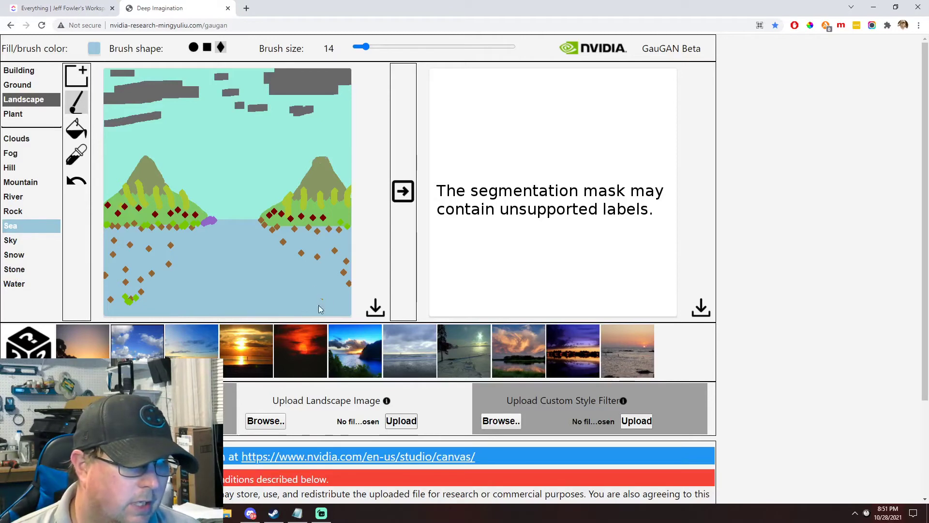
Step: Render, cover the lower-left diamonds with Sea, and add a size-20 Rock blob, then regenerate
left_click(409, 191)
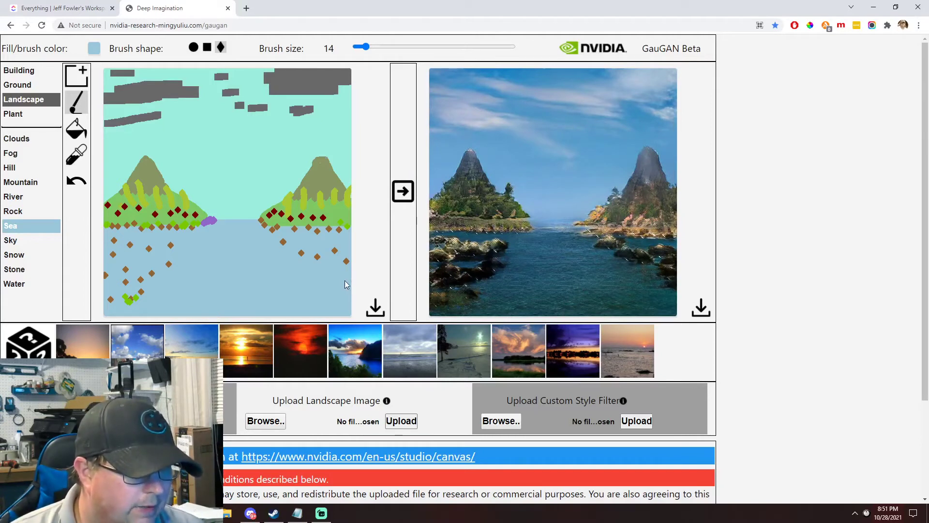
mouse_move(145, 291)
left_mouse_down()
mouse_move(122, 301)
mouse_move(134, 310)
mouse_move(109, 301)
mouse_move(132, 295)
left_mouse_up()
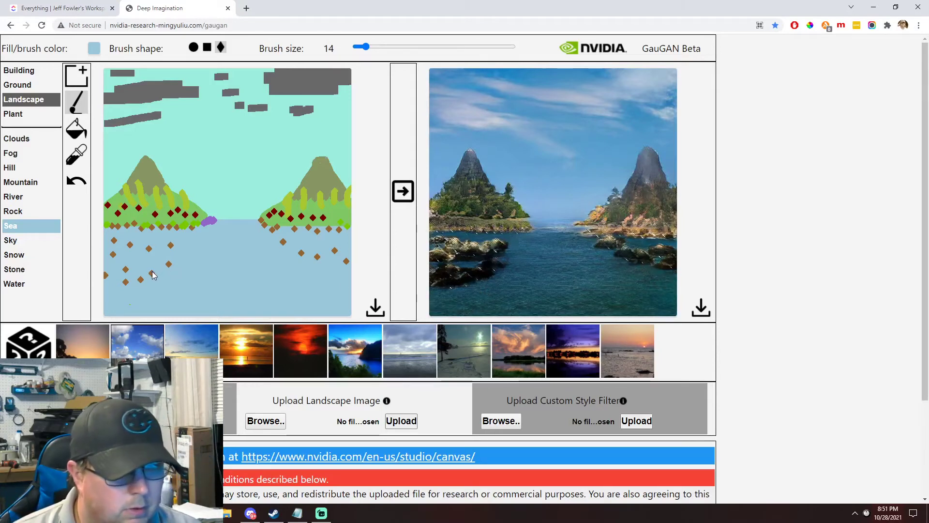
left_click_drag(366, 46, 371, 47)
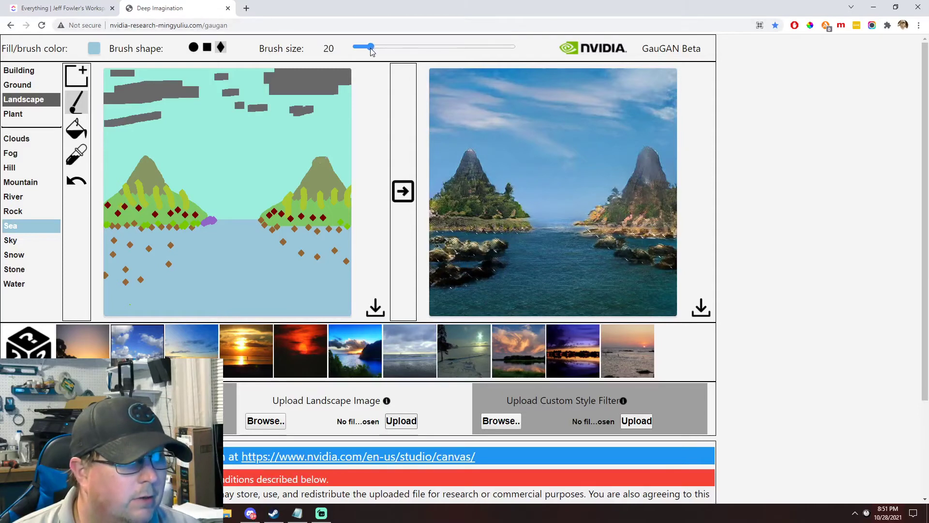
left_click(13, 210)
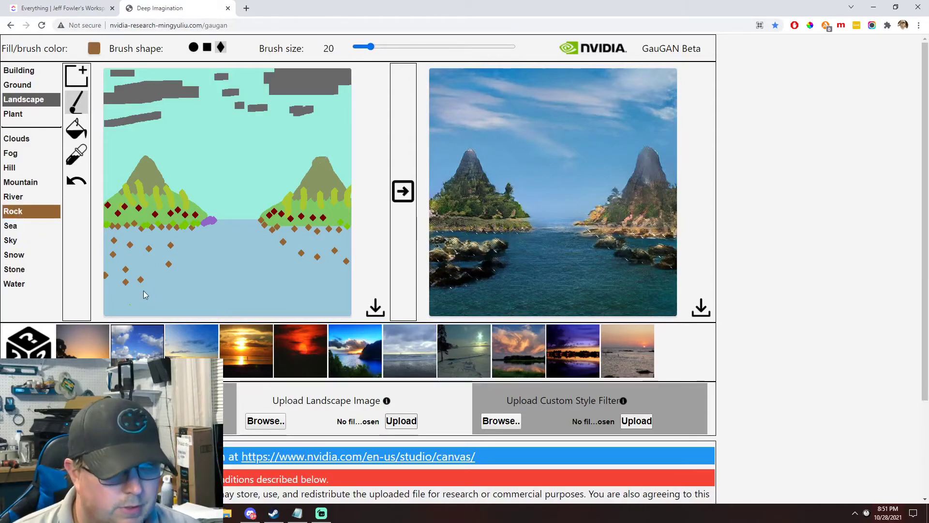
left_click_drag(142, 280, 143, 278)
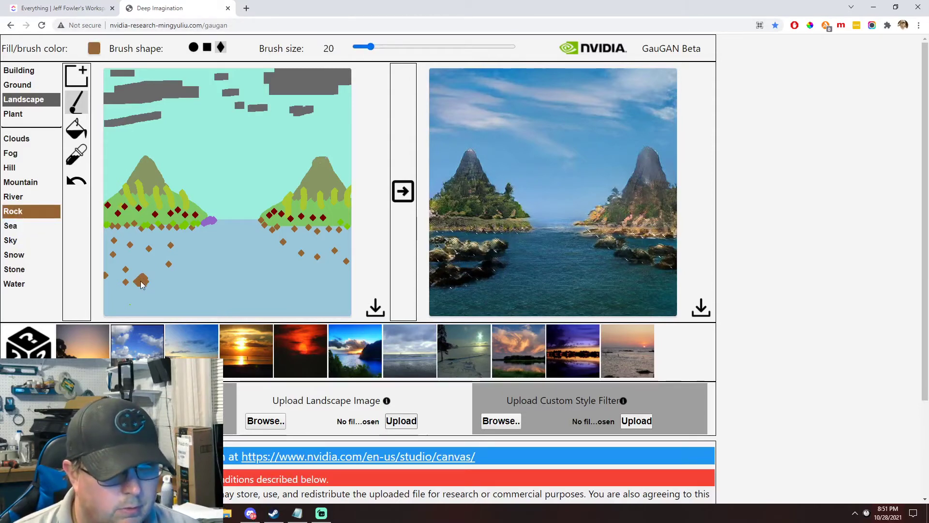
left_click(405, 192)
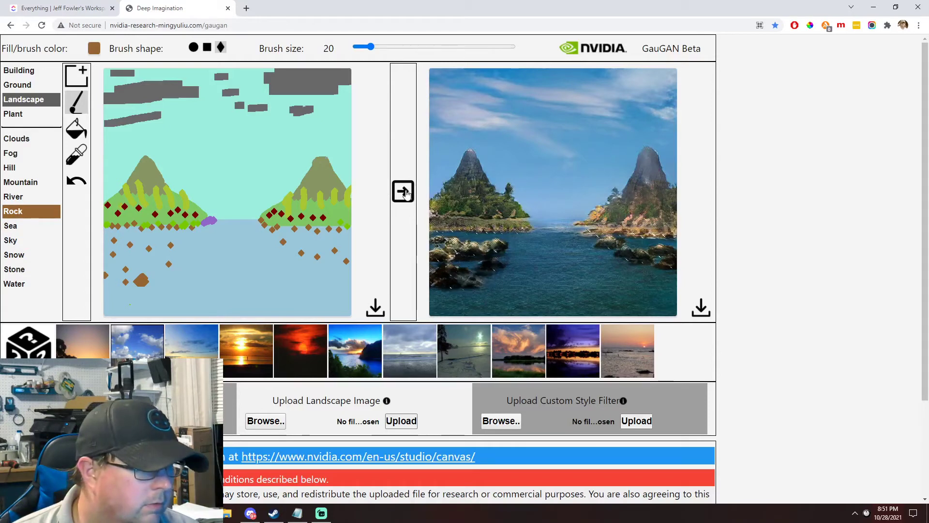
Step: Extend the rock blobs across the lower-left foreground, regenerating after each addition
left_click(127, 281)
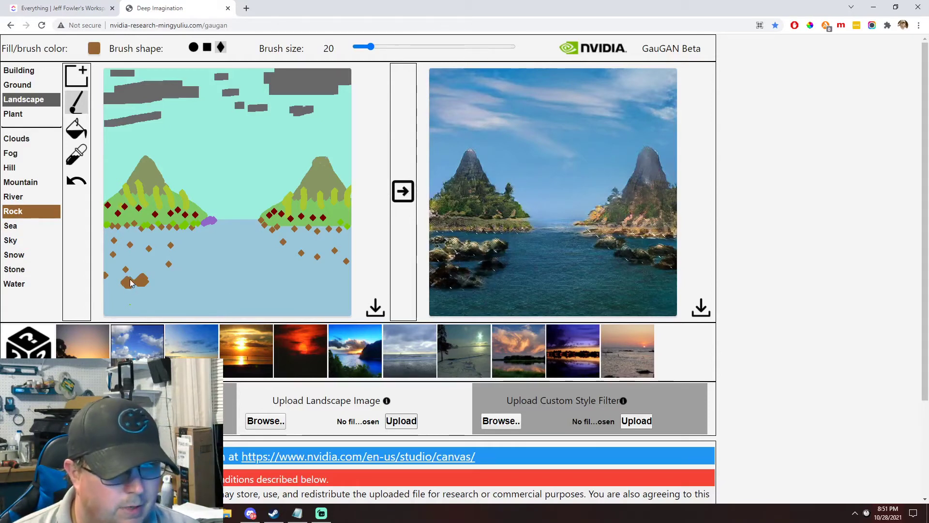
left_click_drag(106, 280, 109, 276)
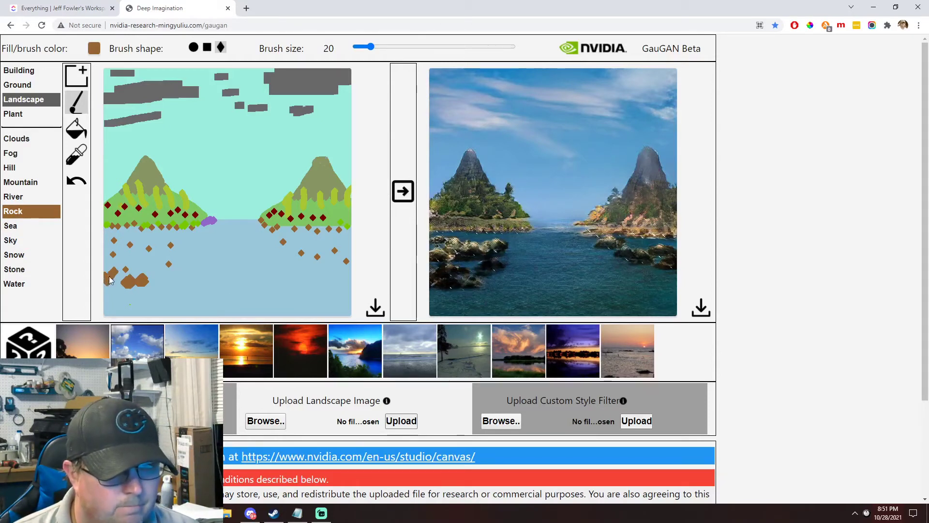
left_click(401, 193)
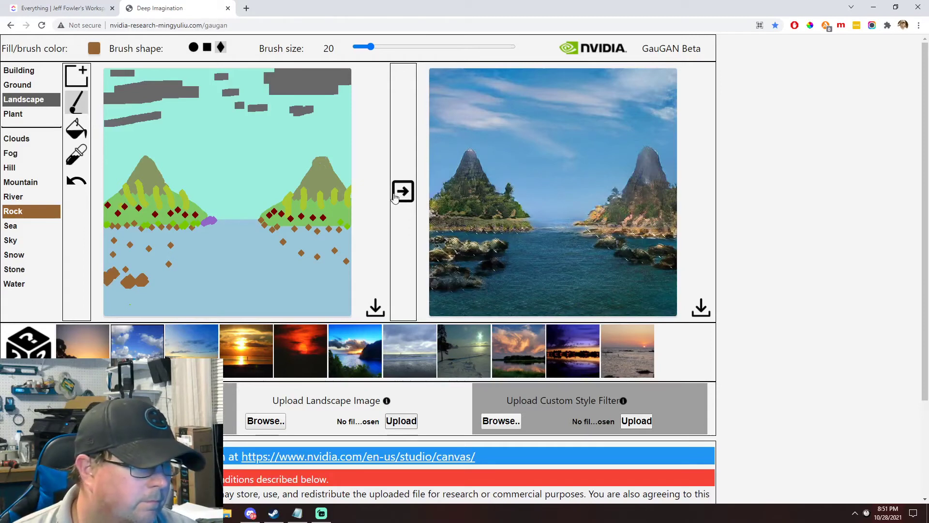
mouse_move(165, 265)
left_mouse_down()
mouse_move(151, 250)
mouse_move(112, 252)
left_mouse_up()
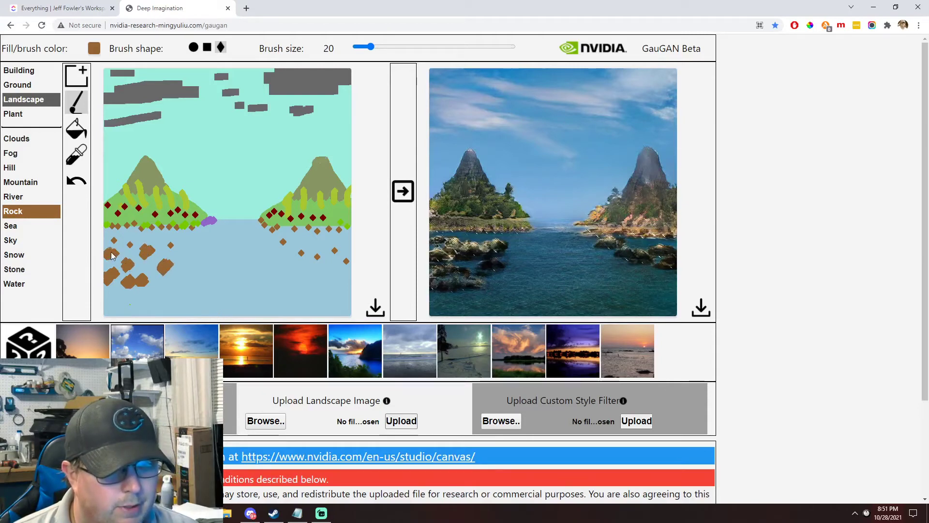
left_click(403, 191)
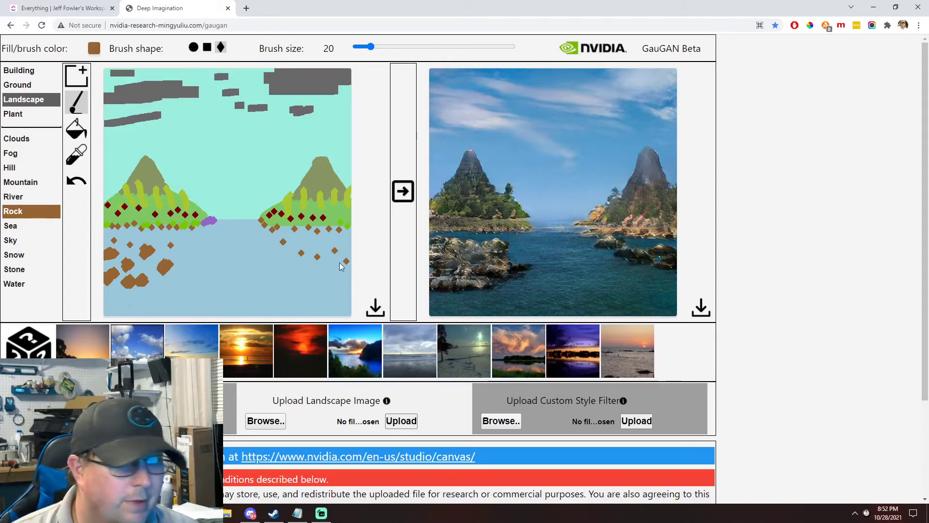
Step: Undo the last stroke and paint Sea over a rock's right edge and the purple patch
left_click(16, 226)
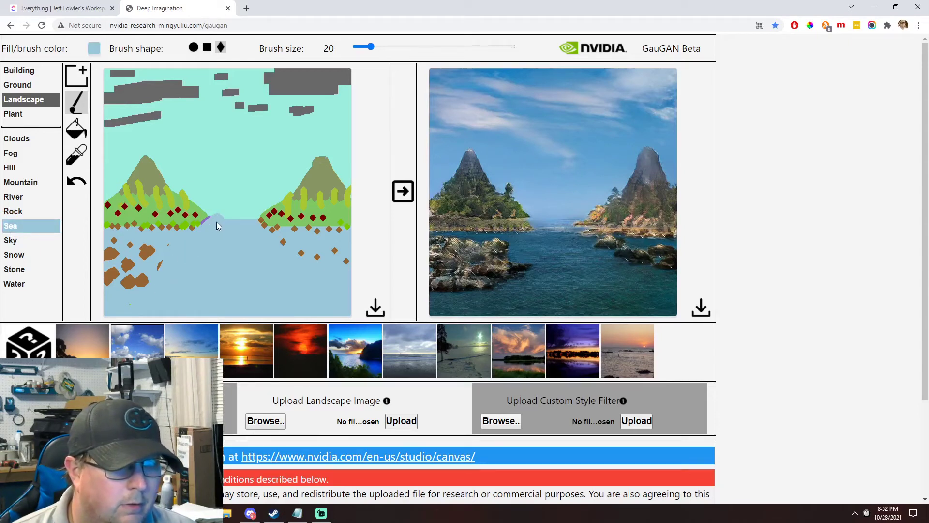
left_click(85, 181)
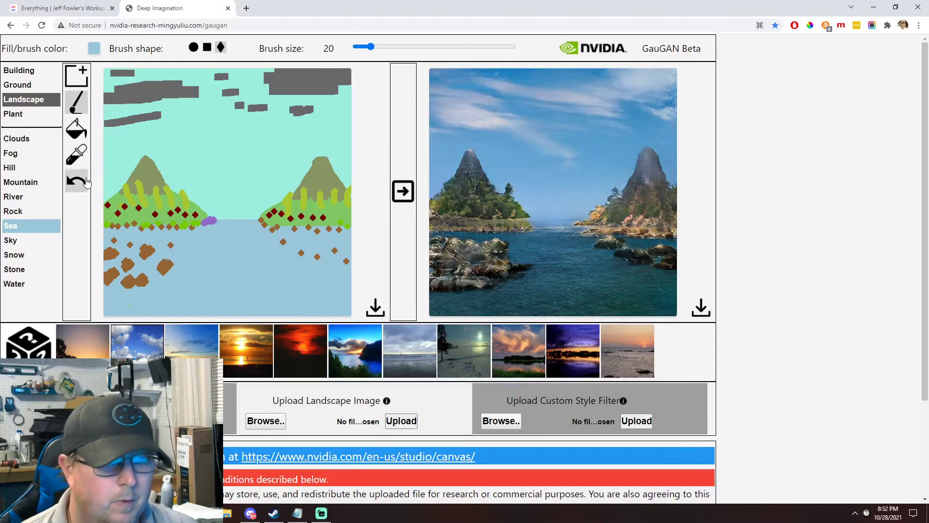
mouse_move(177, 260)
left_mouse_down()
mouse_move(165, 278)
mouse_move(176, 260)
left_mouse_up()
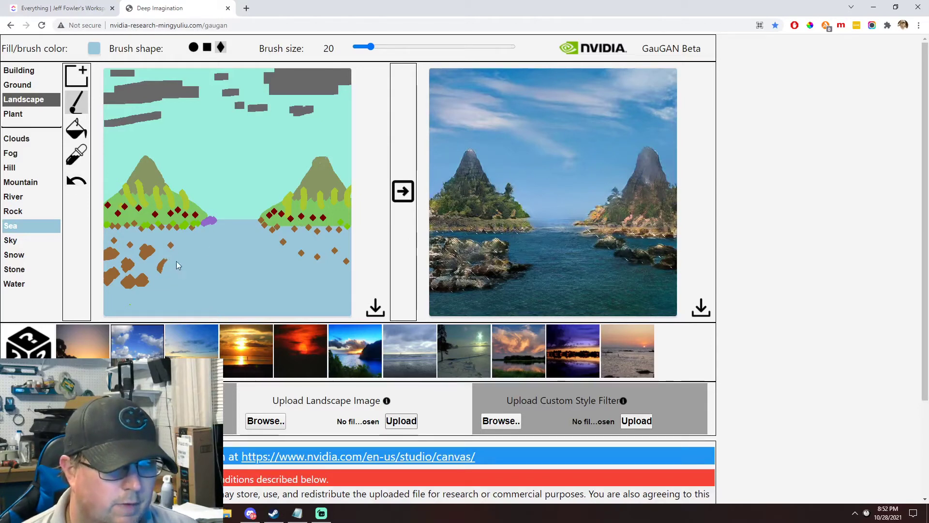
left_click_drag(208, 227, 209, 223)
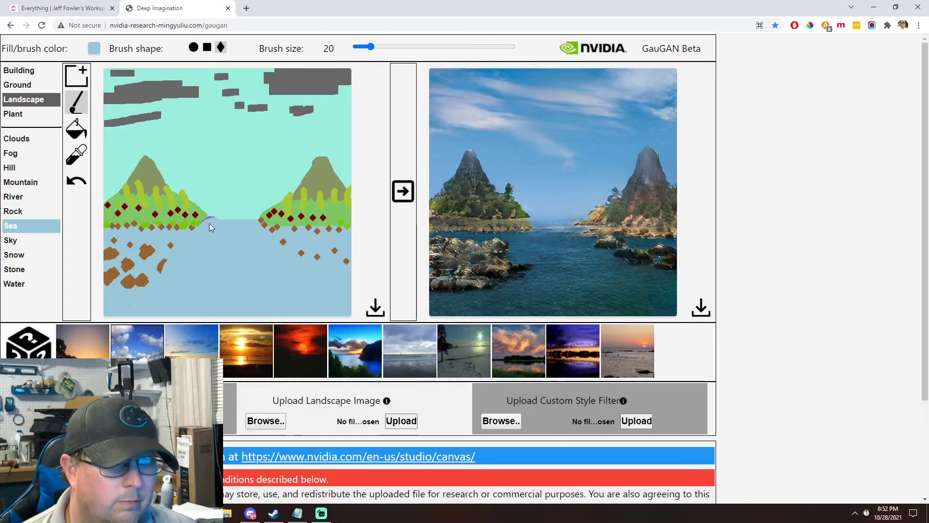
Step: Draw a thin River line at brush size 4 to the right island's shore
left_click(26, 201)
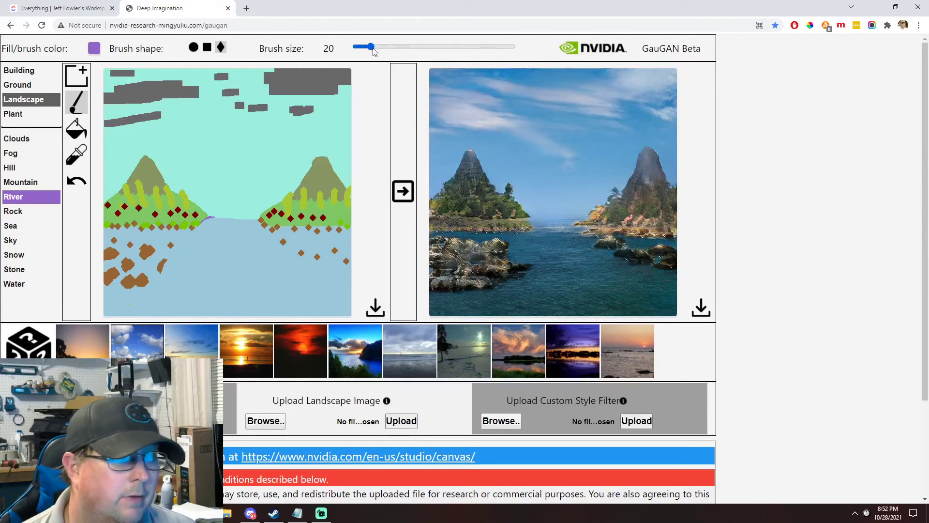
left_click_drag(371, 47, 357, 46)
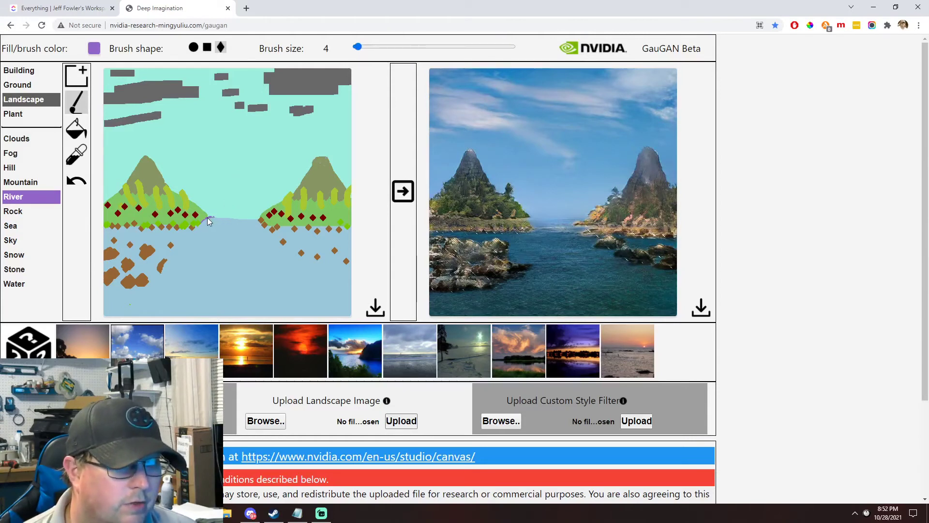
left_click_drag(237, 221, 254, 219)
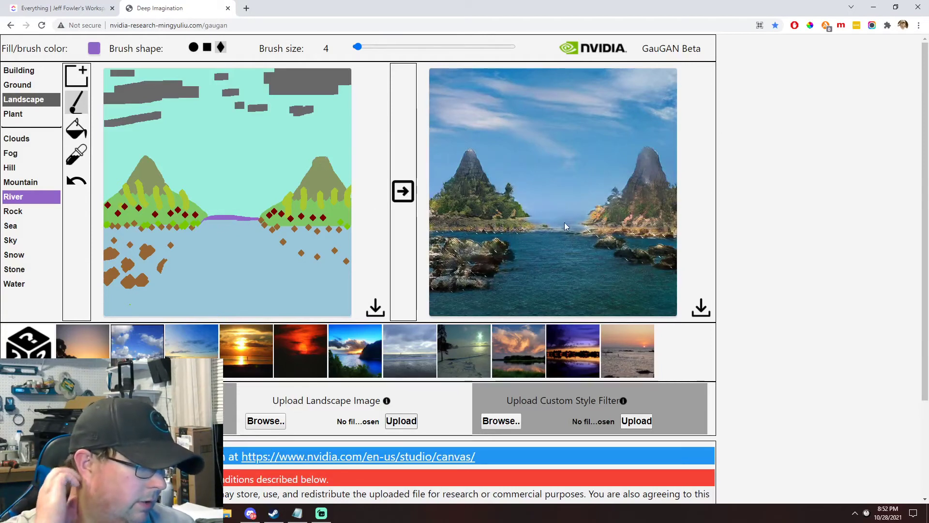
Step: Paint small Grass strokes on the right island and set the brush size to 10
left_click(19, 115)
left_click(21, 168)
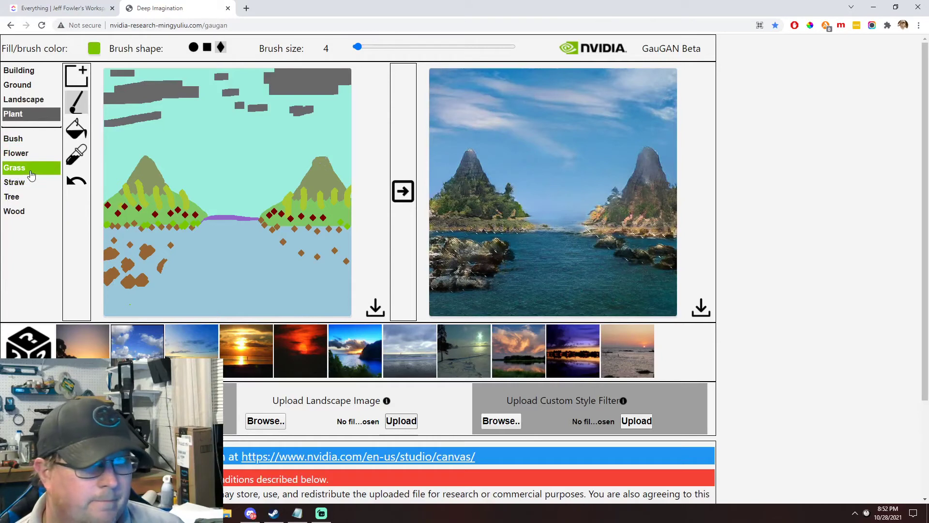
left_click_drag(336, 217, 330, 223)
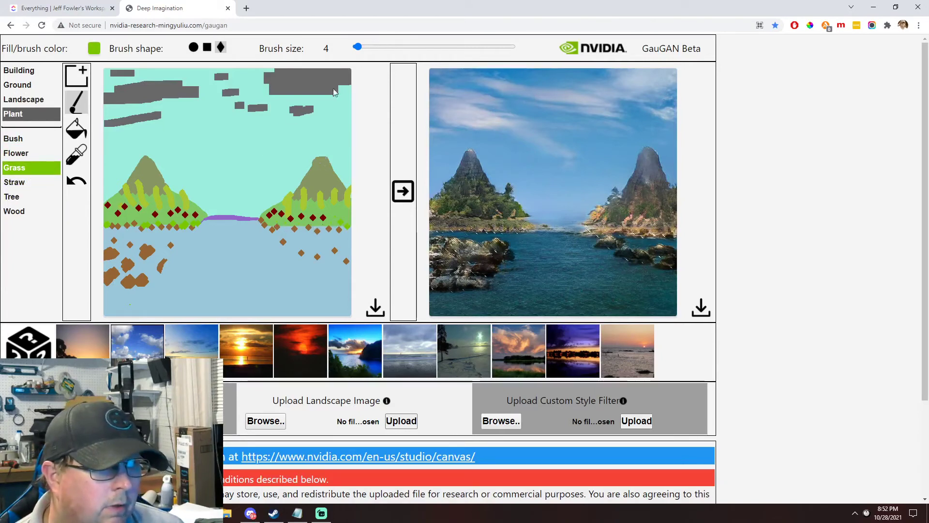
left_click_drag(357, 46, 363, 48)
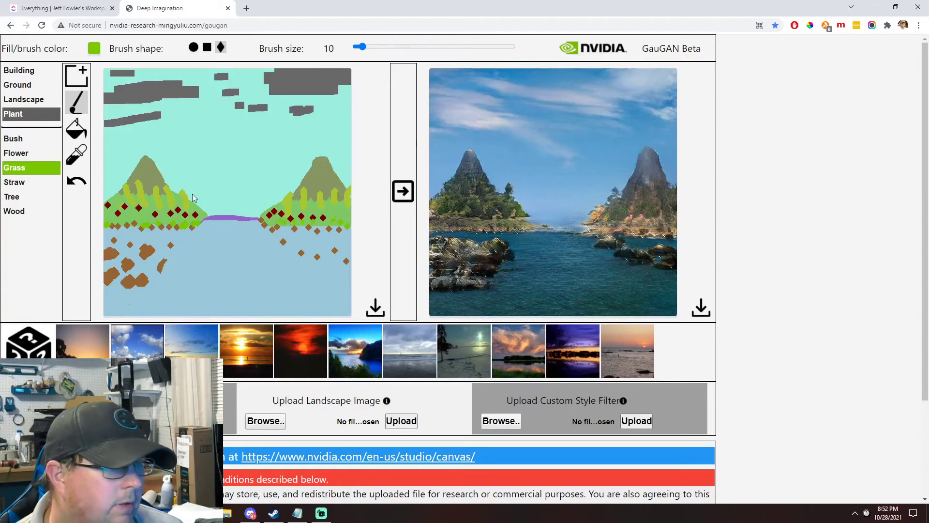
Step: Paint Water in the lower sea and over the foreground rocks, regenerating once between strokes
left_click(16, 100)
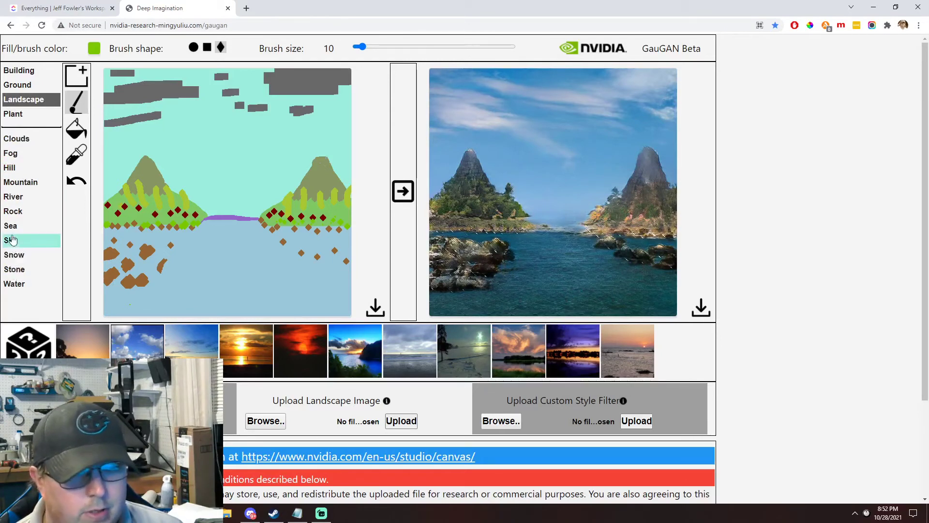
left_click(15, 283)
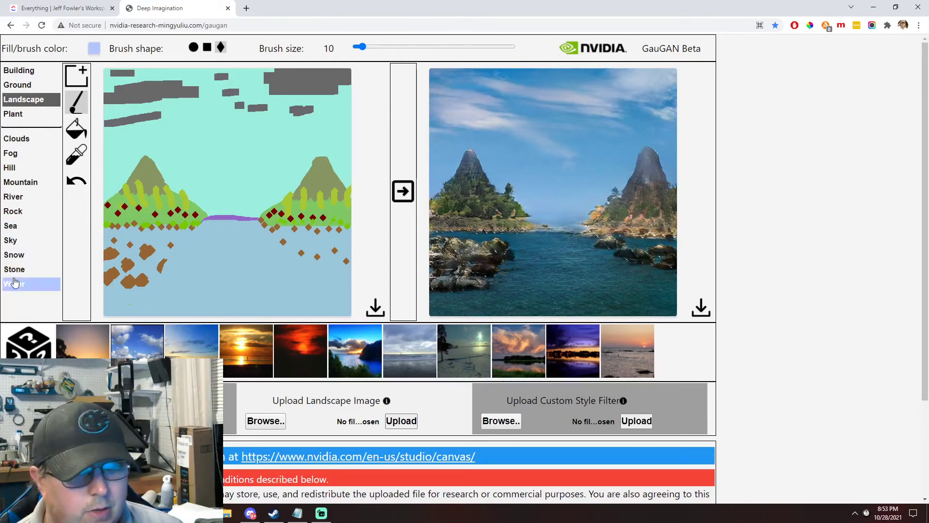
left_click_drag(225, 276, 215, 281)
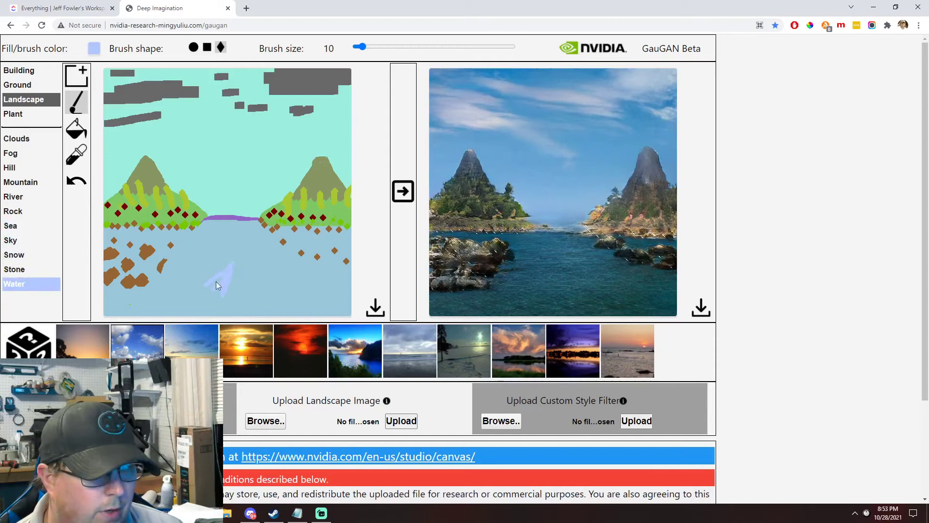
left_click(404, 192)
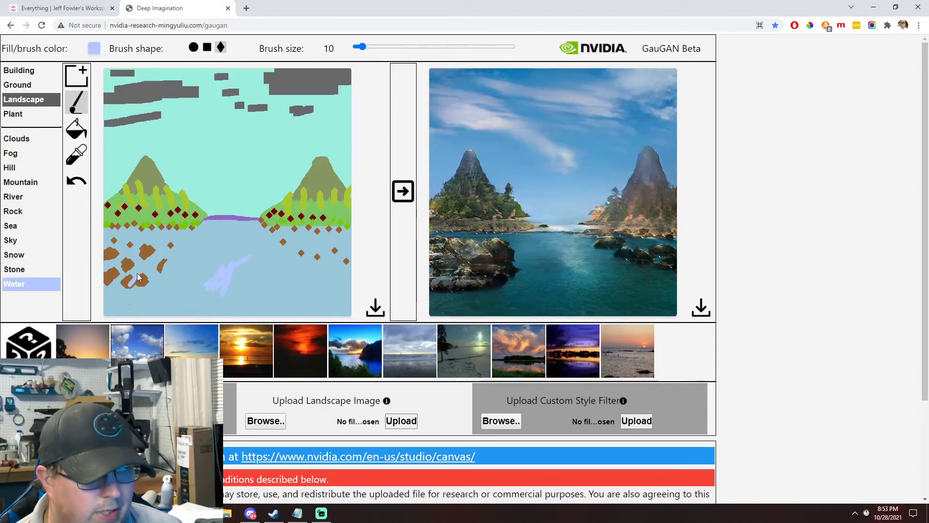
left_click_drag(138, 273, 130, 290)
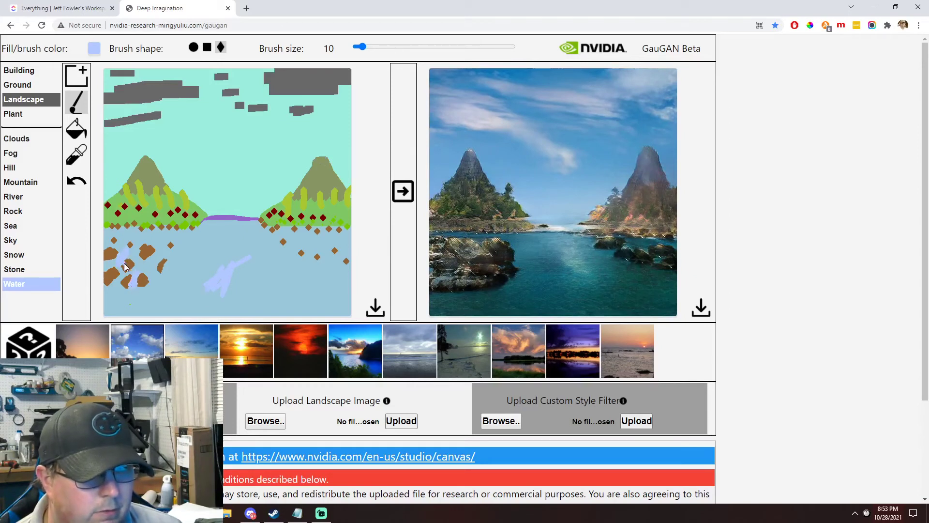
left_click_drag(135, 251, 128, 262)
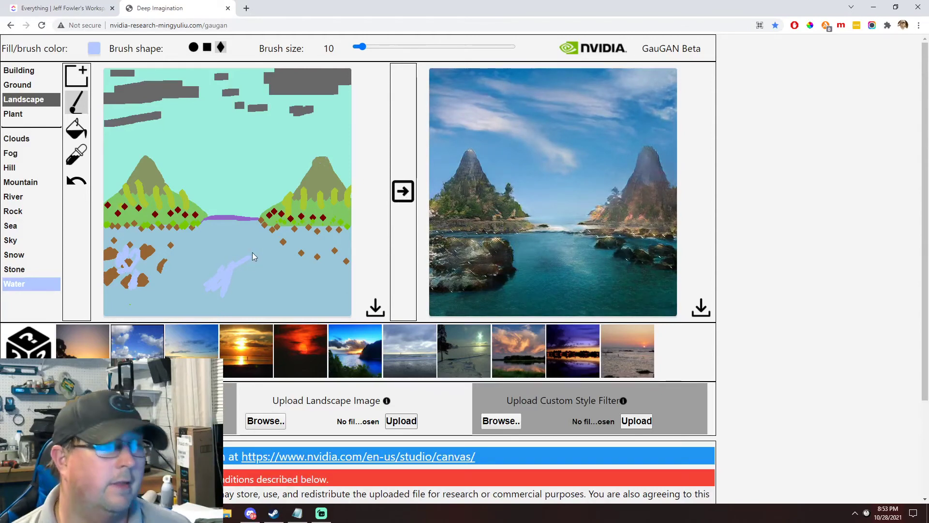
Step: Paint Clouds streaks near the sky's right edge and across the upper sky, then regenerate
left_click(17, 138)
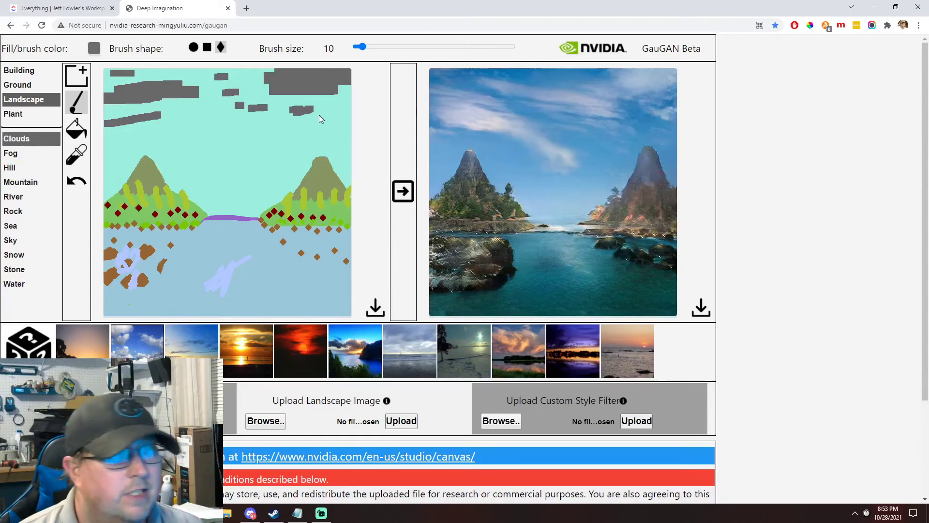
left_click_drag(334, 111, 350, 112)
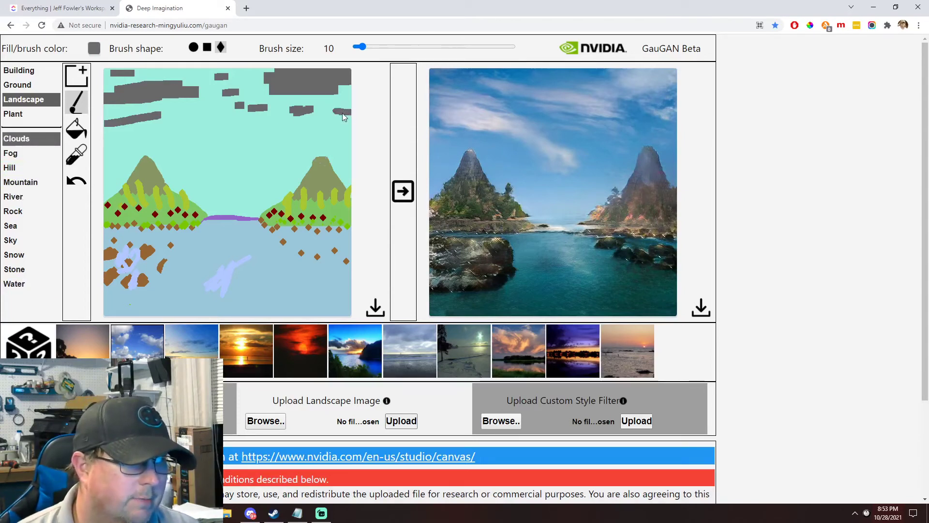
left_click_drag(196, 112, 177, 120)
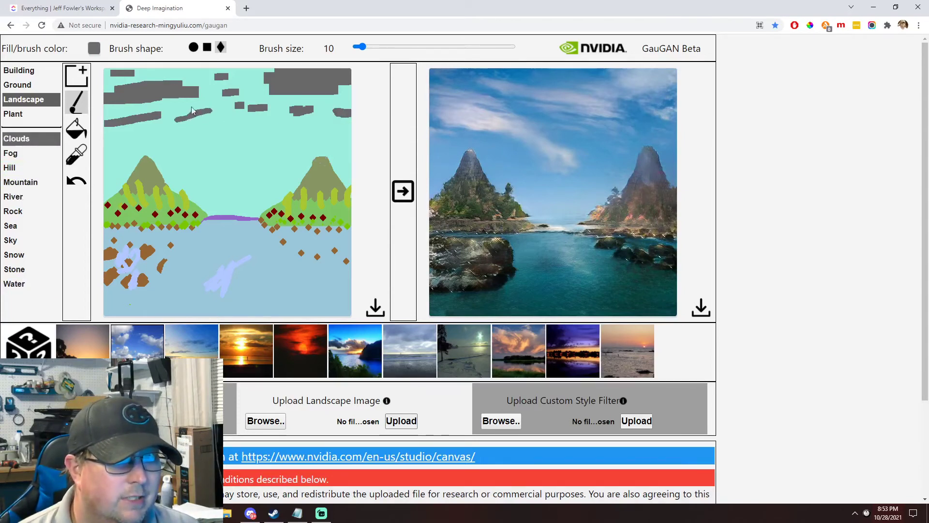
left_click(403, 196)
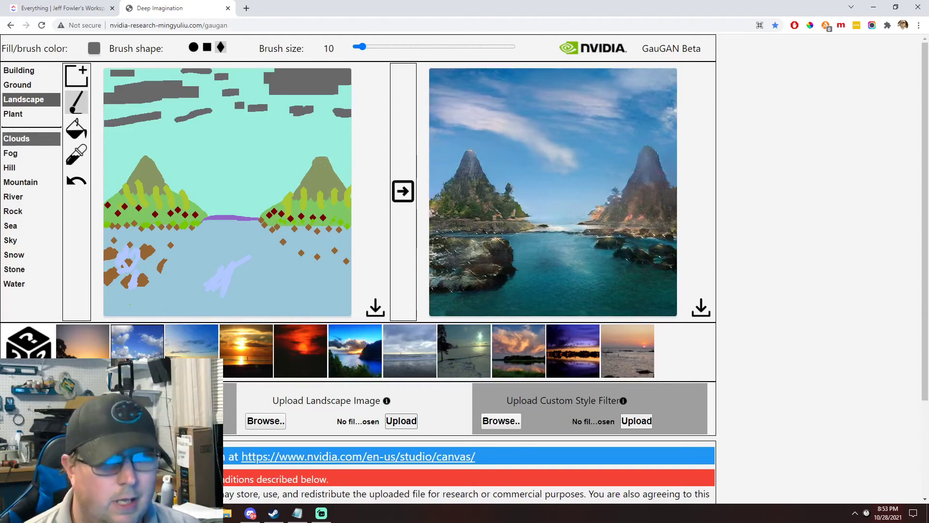
left_click(21, 86)
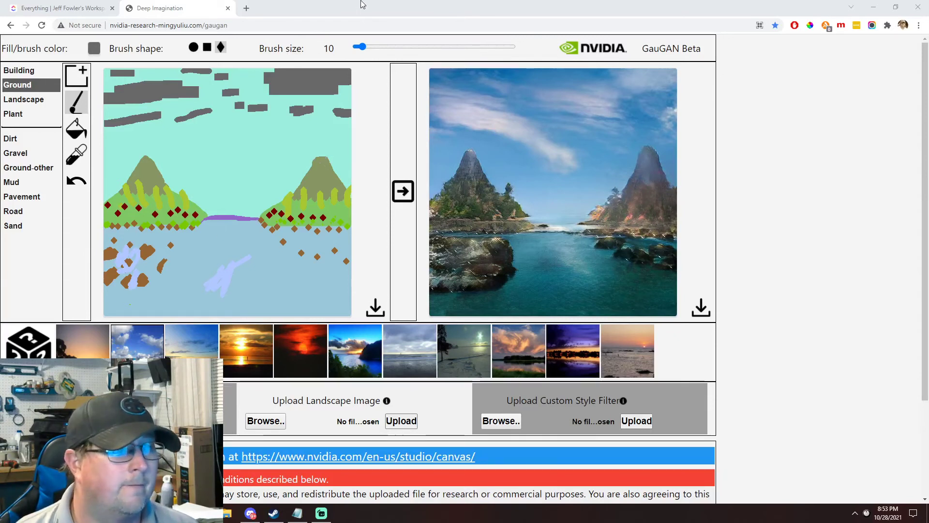
Step: Browse the Building and Ground label groups, ending back on Landscape
left_click(32, 73)
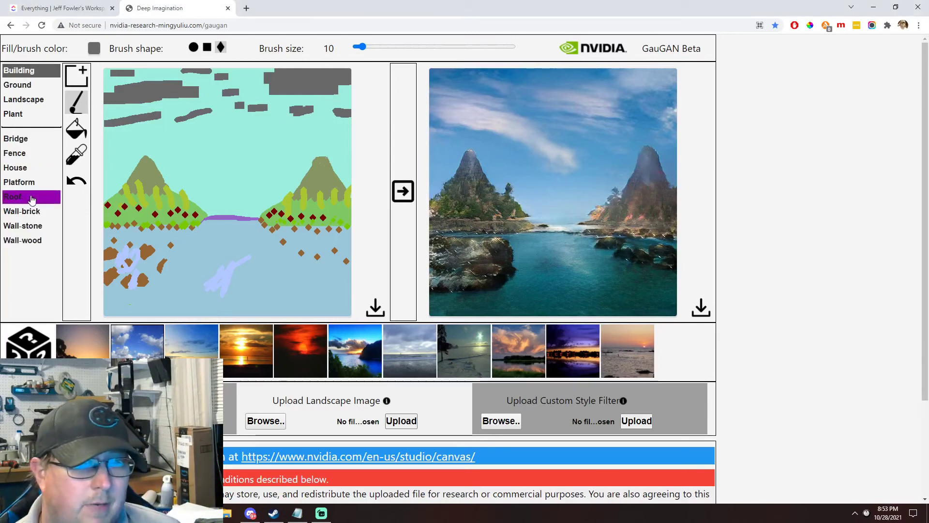
left_click(26, 87)
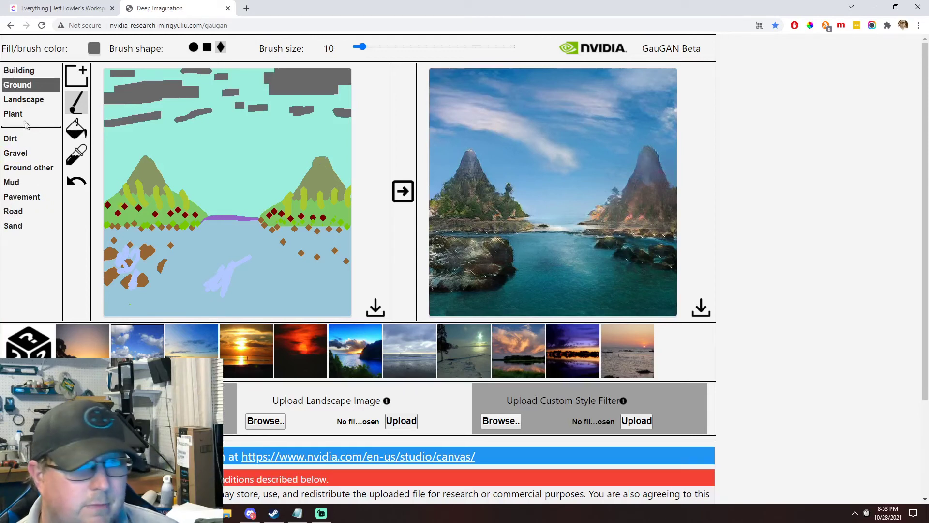
left_click(24, 101)
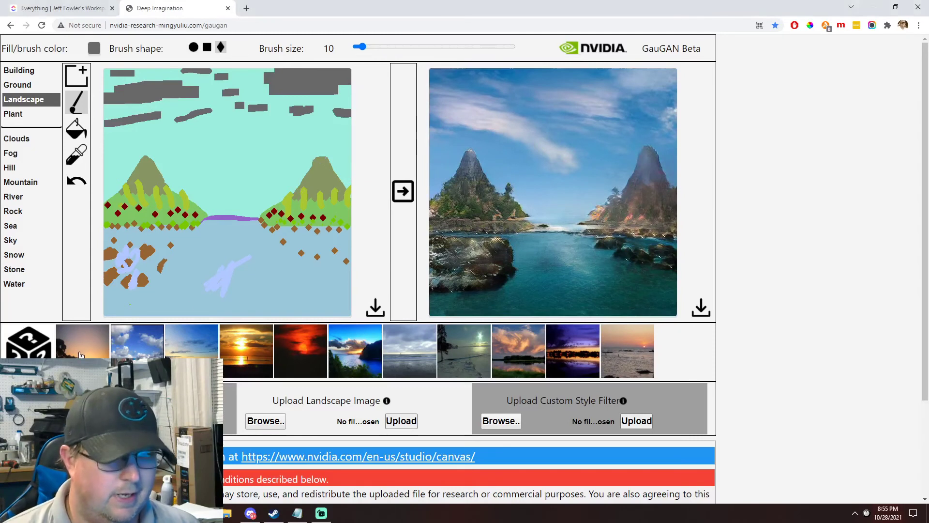
Step: Preview the sunset and pink-sky styles, then download the golden sunset result
left_click(403, 192)
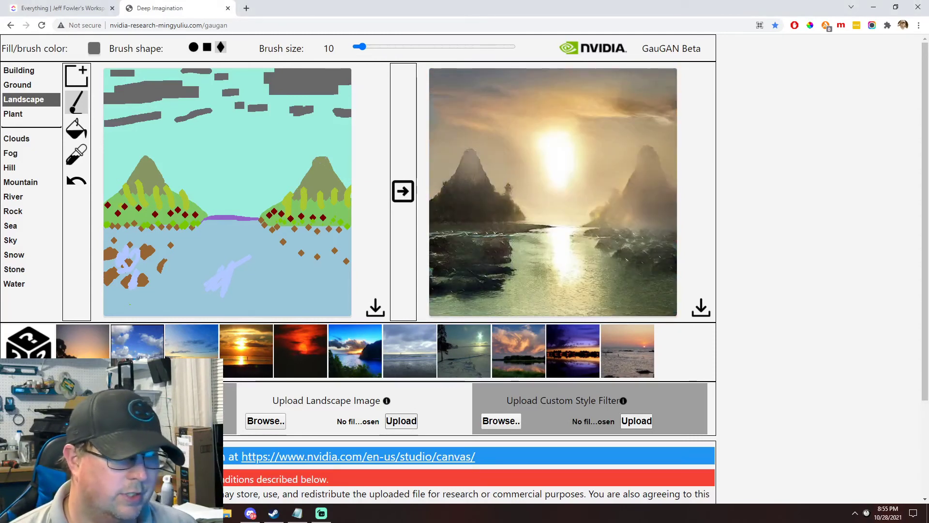
left_click(391, 280)
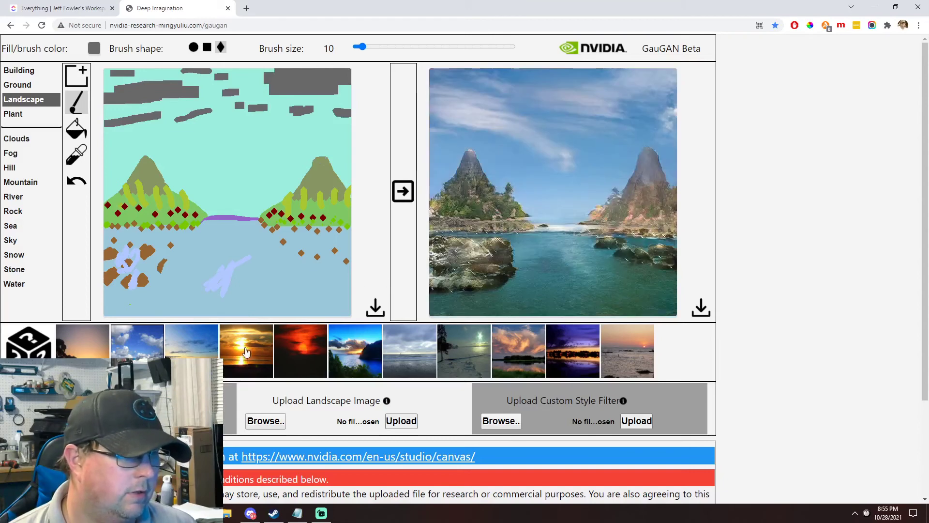
left_click(193, 354)
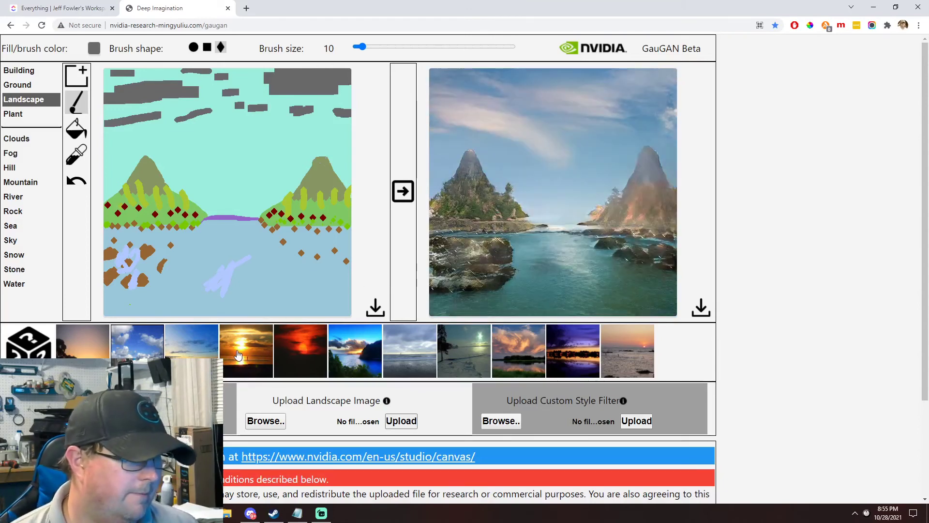
left_click(236, 356)
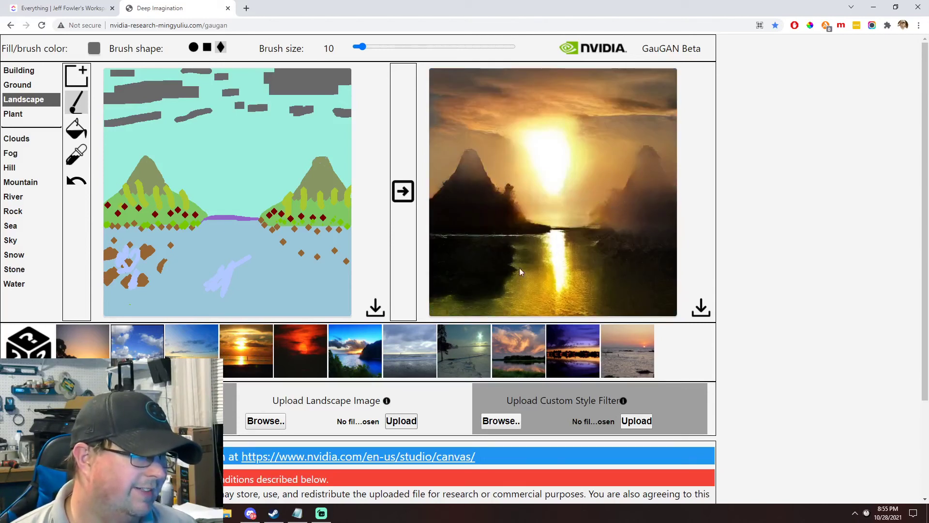
left_click(701, 309)
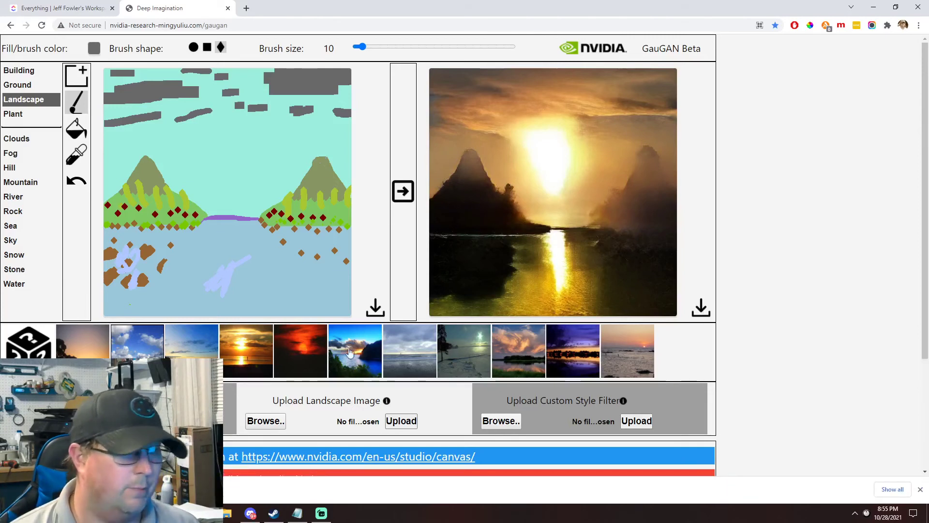
Step: Try the red, grey, beach, orange, purple and foggy styles, ending on clear blue sky
left_click(288, 356)
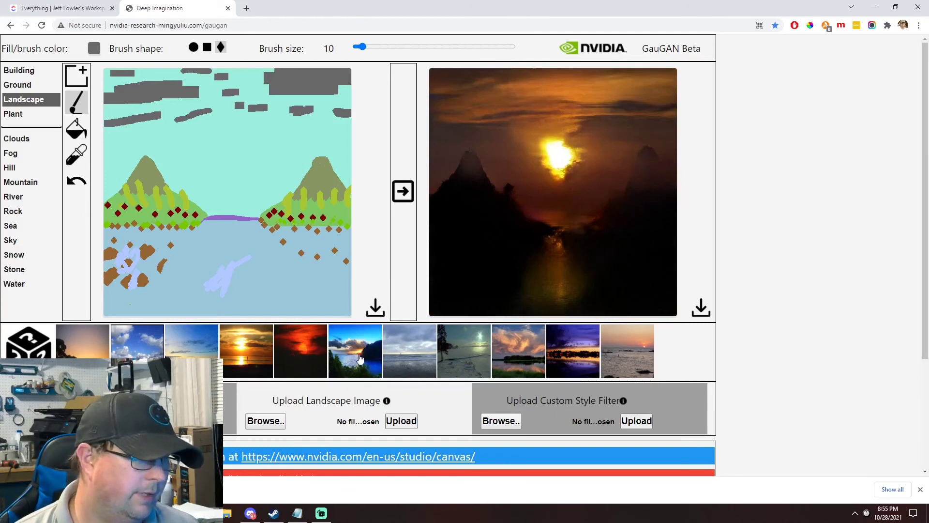
left_click(359, 358)
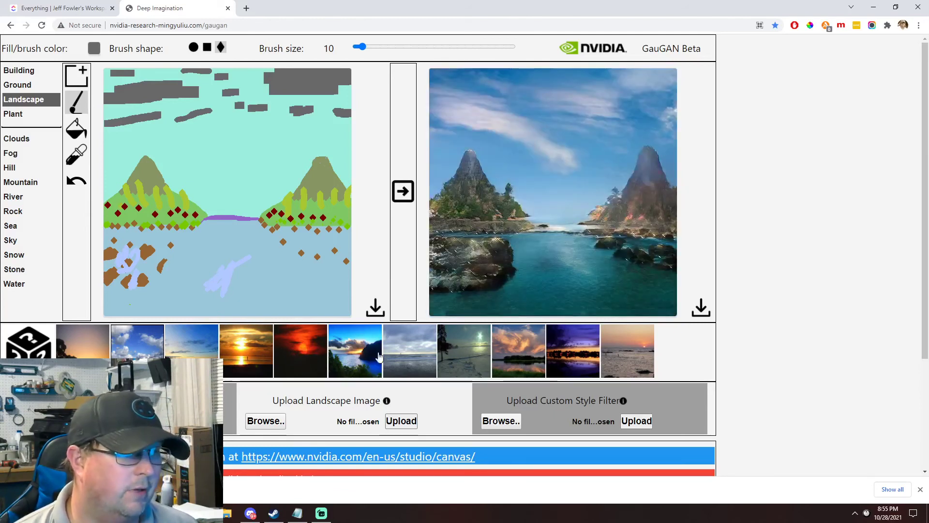
left_click(410, 363)
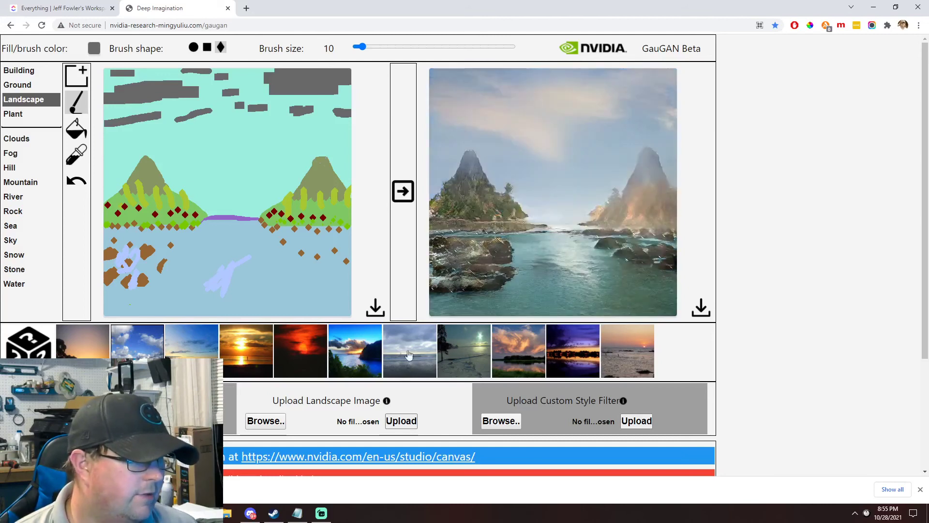
left_click(468, 360)
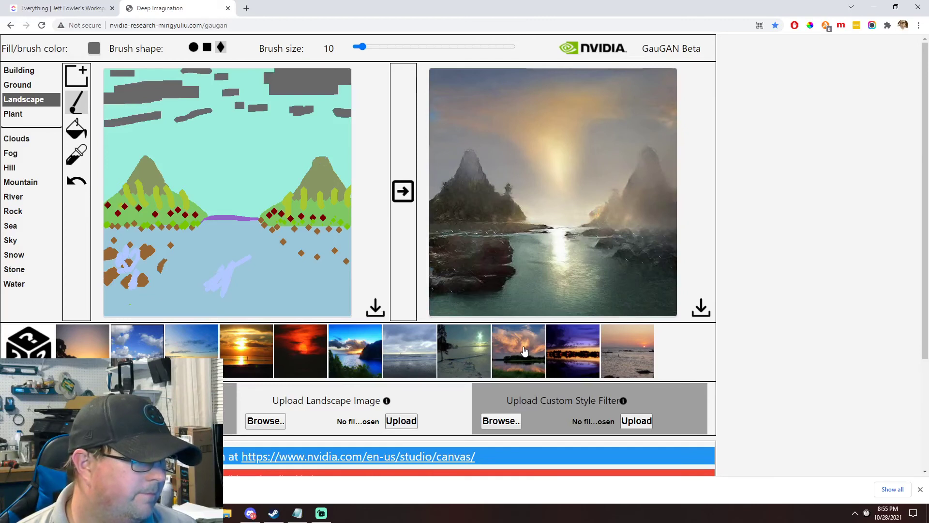
left_click(523, 353)
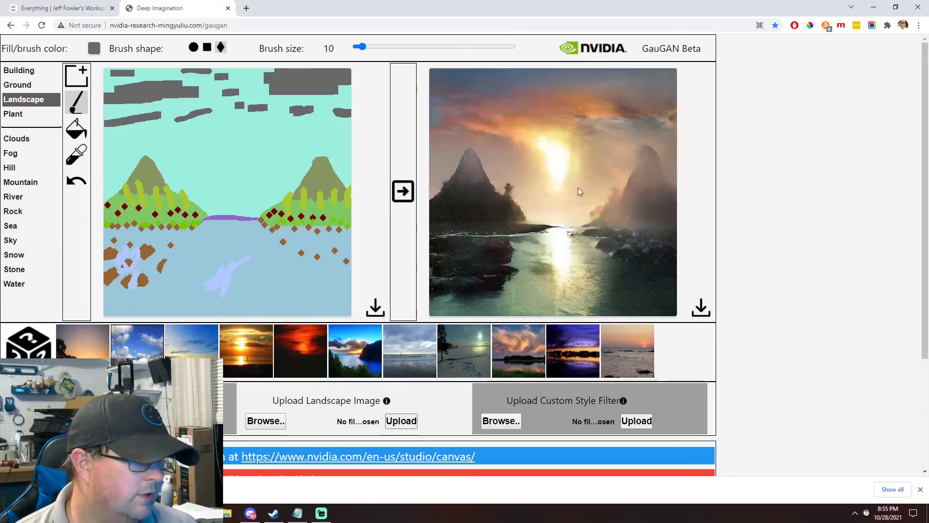
left_click(558, 354)
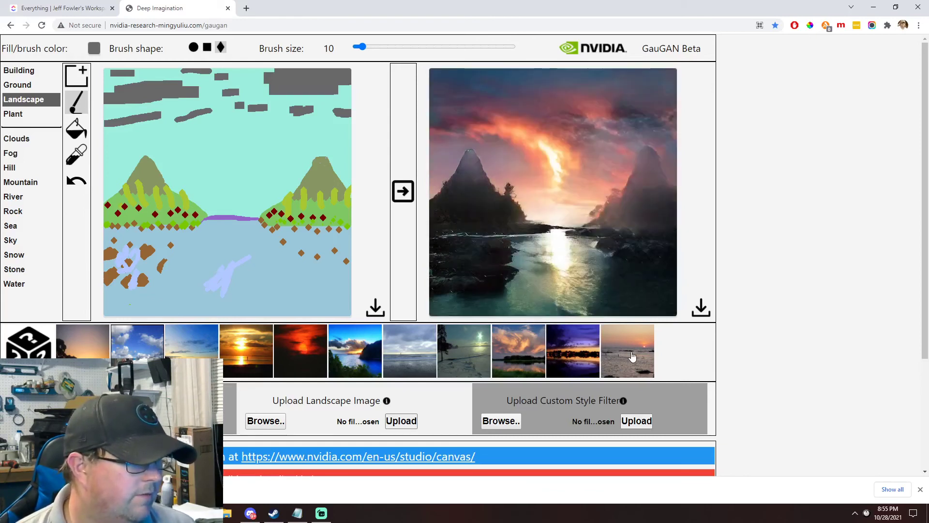
left_click(661, 365)
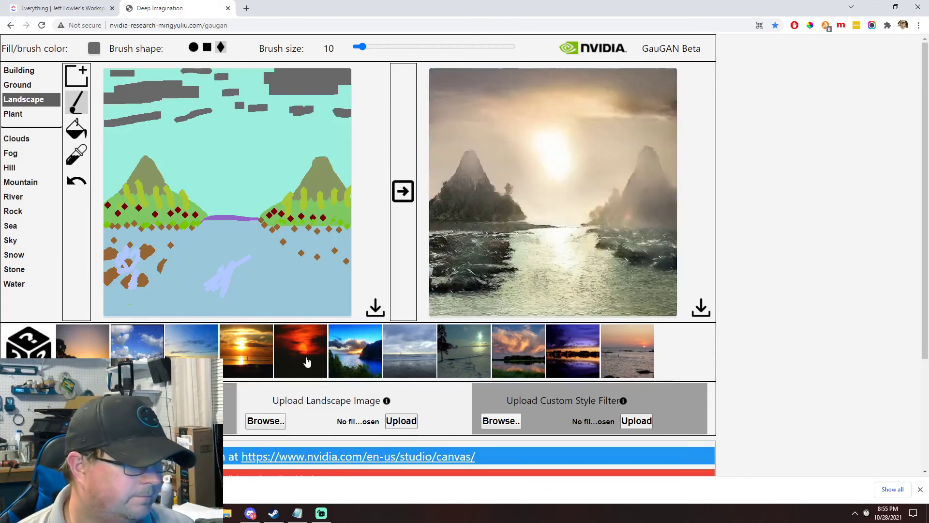
left_click(342, 357)
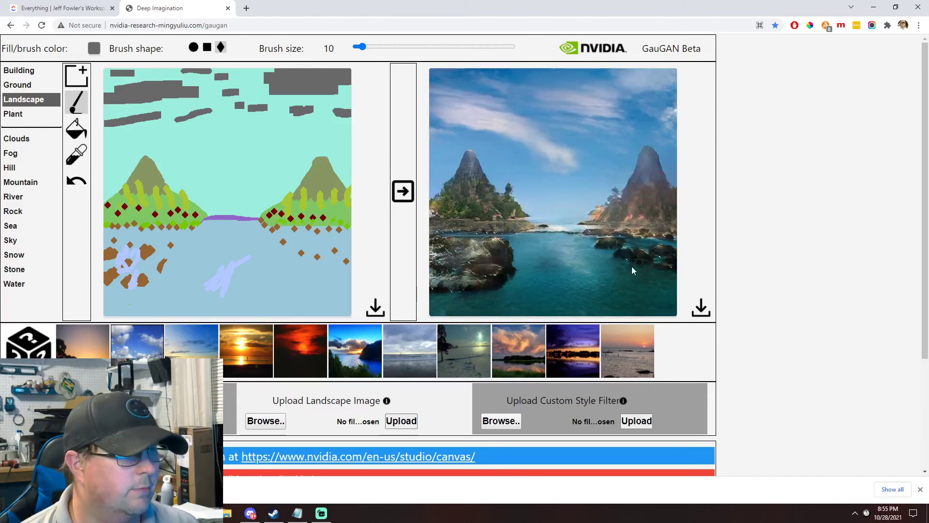
Step: Download the blue-sky seascape and allow Chrome to download multiple files
left_click(702, 308)
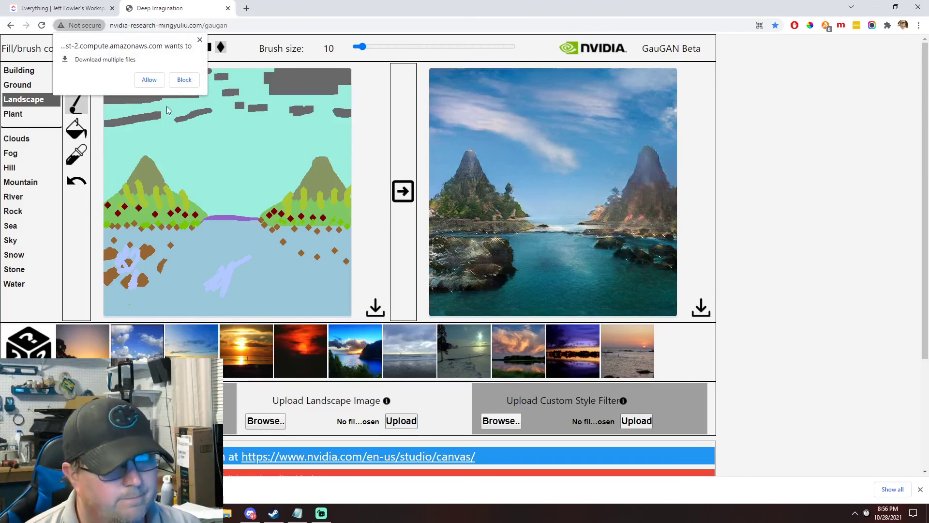
left_click(149, 79)
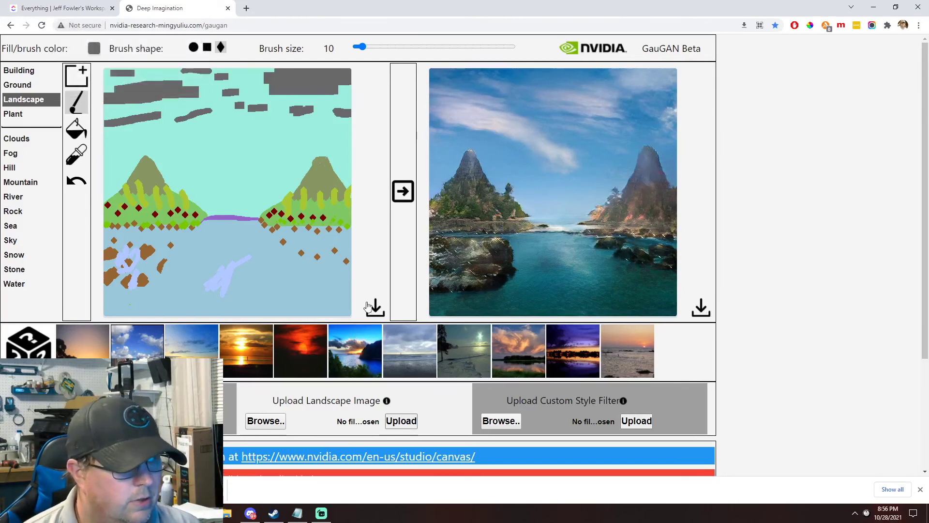